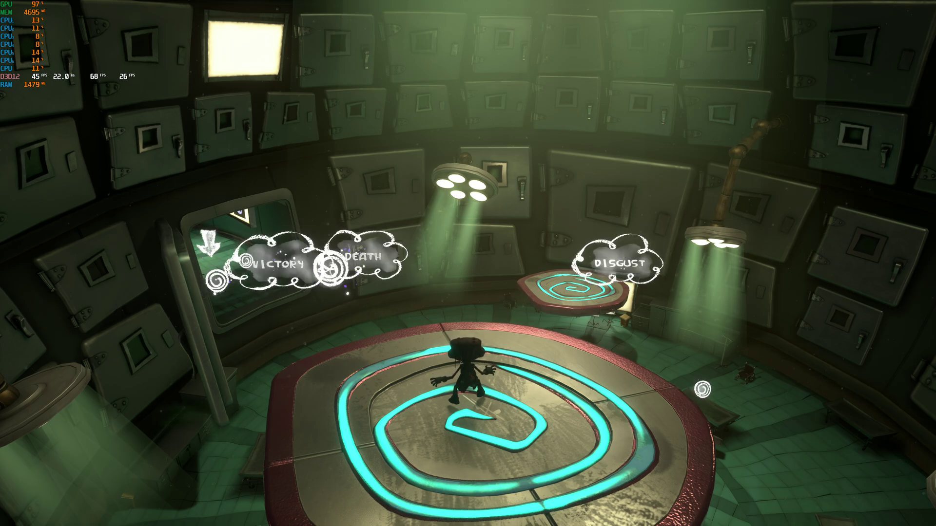
Step: Pause the game and open Settings > Graphics
{"action": "key", "text": "Escape"}
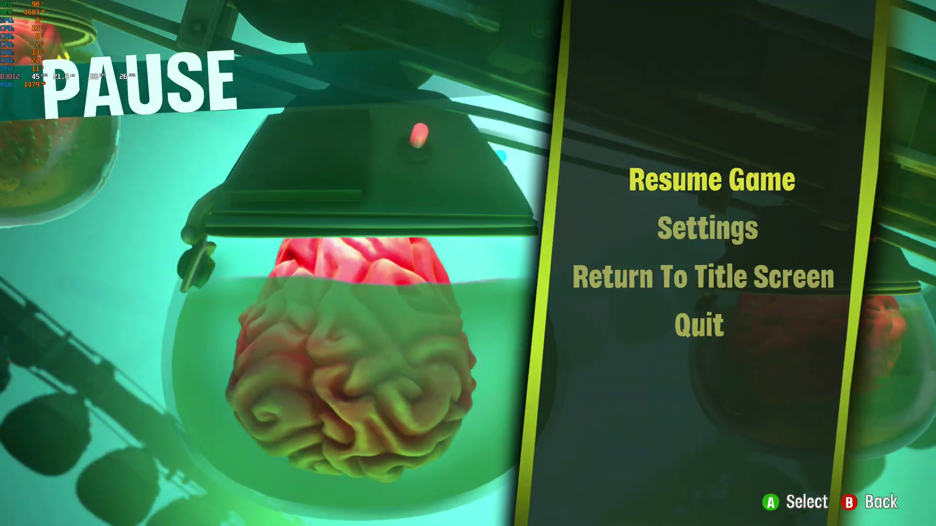
{"action": "key", "text": "Down"}
{"action": "key", "text": "Return"}
{"action": "key", "text": "Down"}
{"action": "key", "text": "Down"}
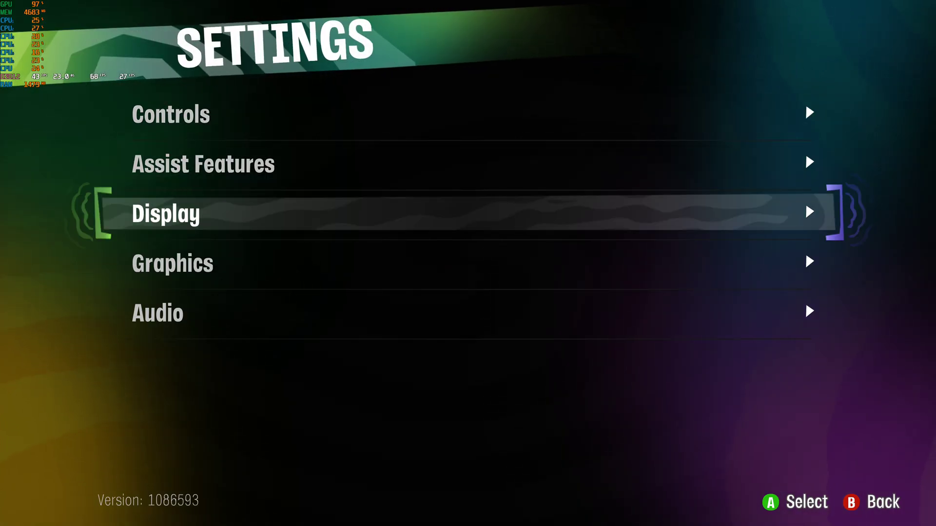
{"action": "key", "text": "Down"}
{"action": "key", "text": "Return"}
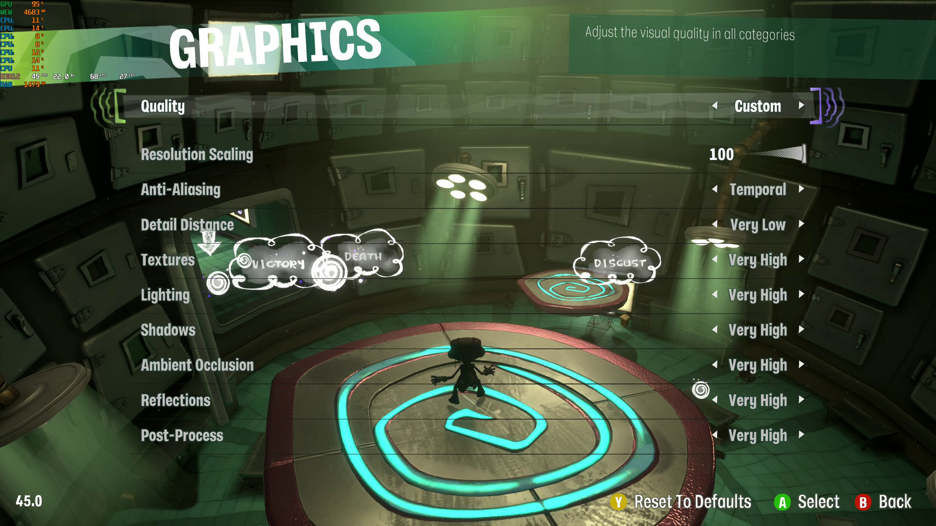
Step: Review the graphics options down to Reflections and back up to the Quality preset
{"action": "key", "text": "Down"}
{"action": "key", "text": "Down"}
{"action": "key", "text": "Down"}
{"action": "key", "text": "Down"}
{"action": "key", "text": "Down"}
{"action": "key", "text": "Down"}
{"action": "key", "text": "Down"}
{"action": "key", "text": "Down"}
{"action": "key", "text": "Down"}
{"action": "key", "text": "Up"}
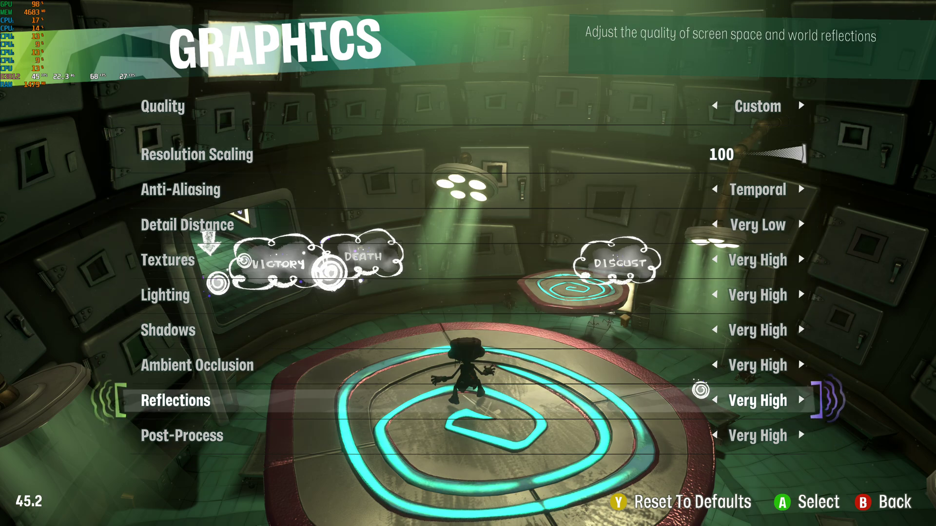
{"action": "key", "text": "Up"}
{"action": "key", "text": "Up"}
{"action": "key", "text": "Up"}
{"action": "key", "text": "Up"}
{"action": "key", "text": "Up"}
{"action": "key", "text": "Up"}
{"action": "key", "text": "Up"}
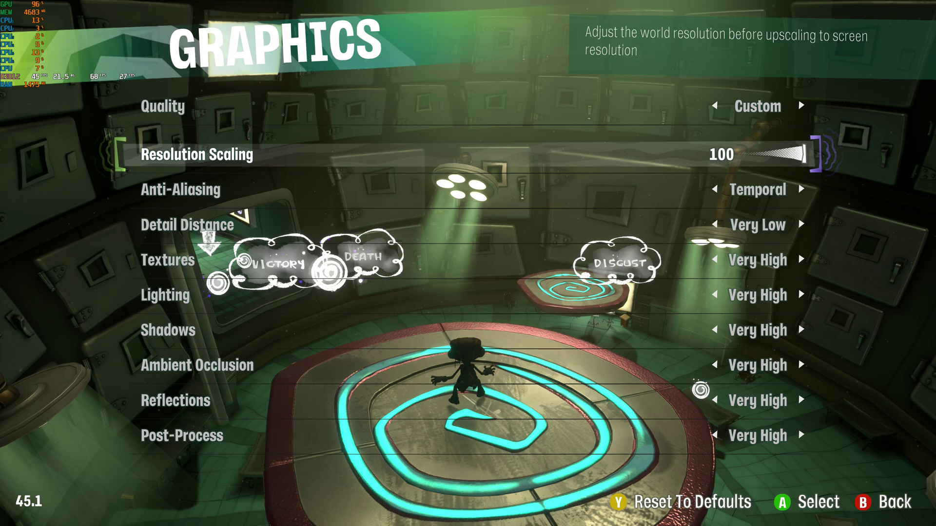
{"action": "key", "text": "Up"}
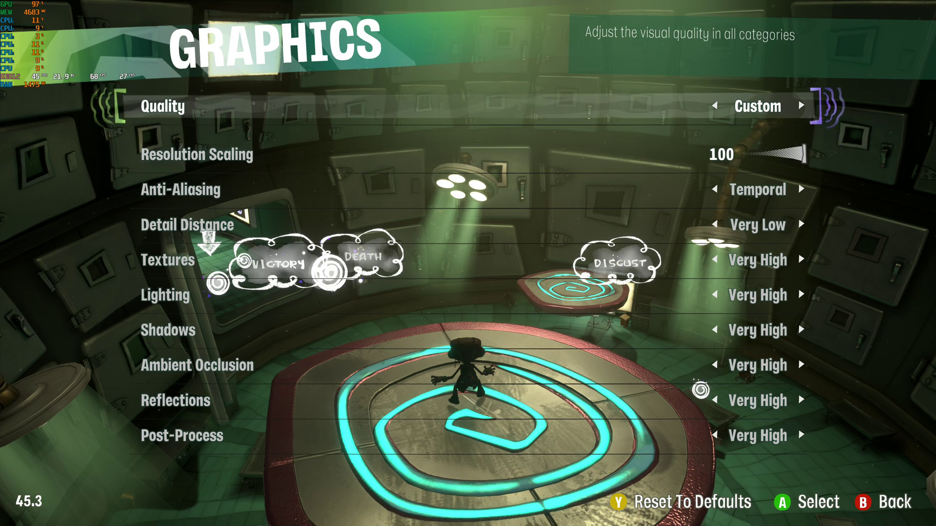
Step: Cycle the Quality preset through Low, High and Very High, keep Very High, and leave the settings
{"action": "key", "text": "Left"}
{"action": "key", "text": "Down"}
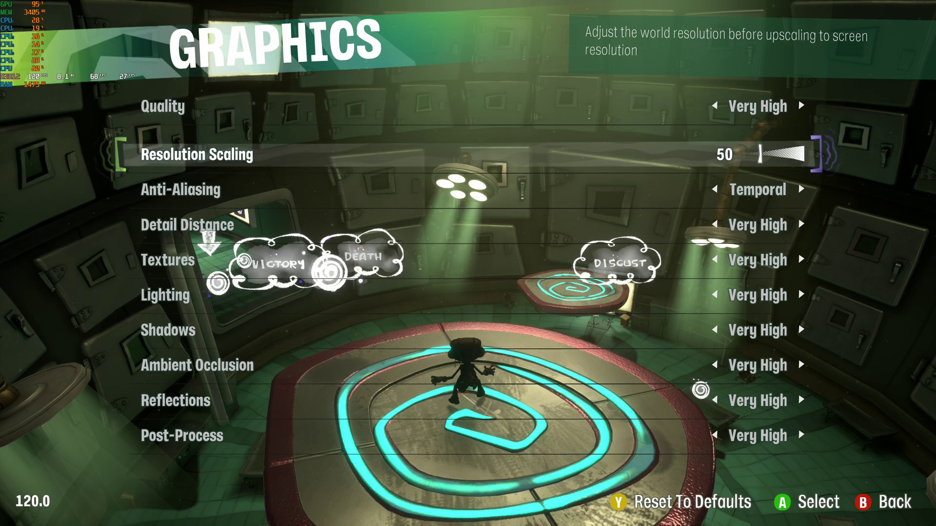
{"action": "key", "text": "Up"}
{"action": "key", "text": "Left"}
{"action": "key", "text": "Left"}
{"action": "key", "text": "Left"}
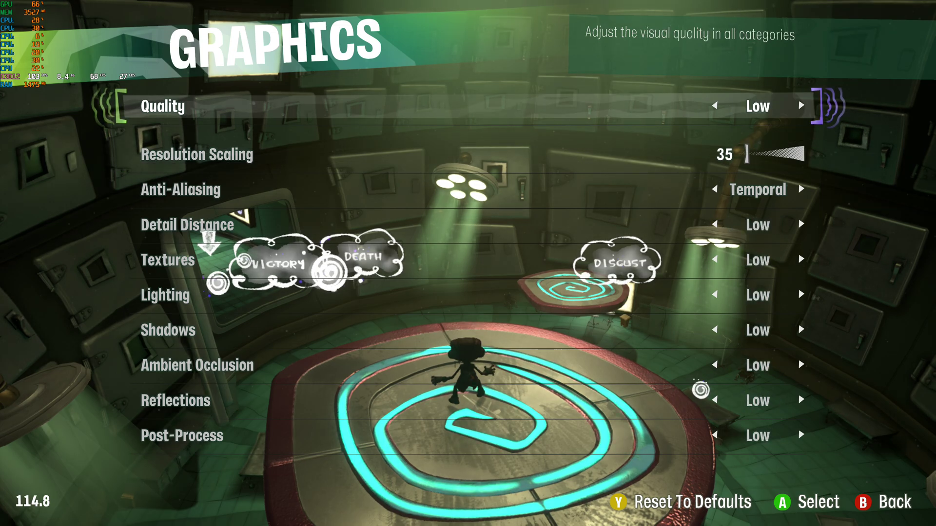
{"action": "key", "text": "Right"}
{"action": "key", "text": "Right"}
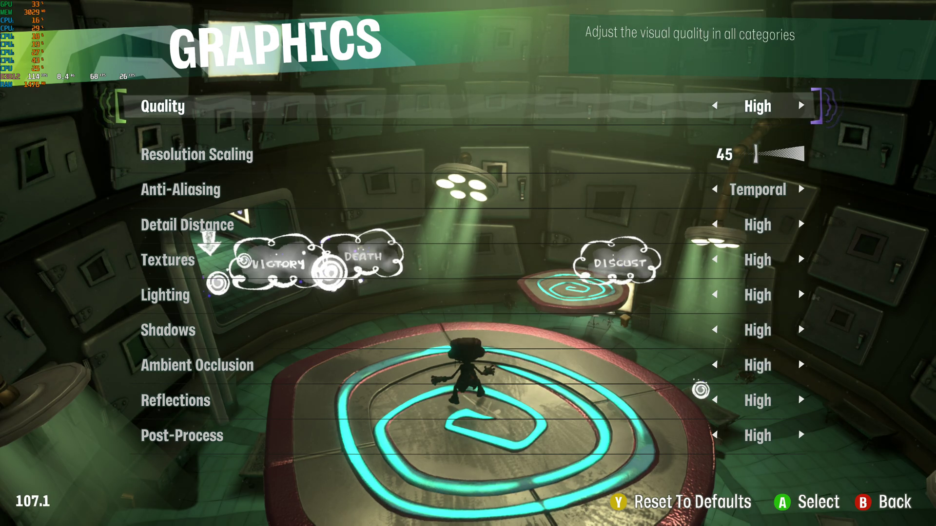
{"action": "key", "text": "Right"}
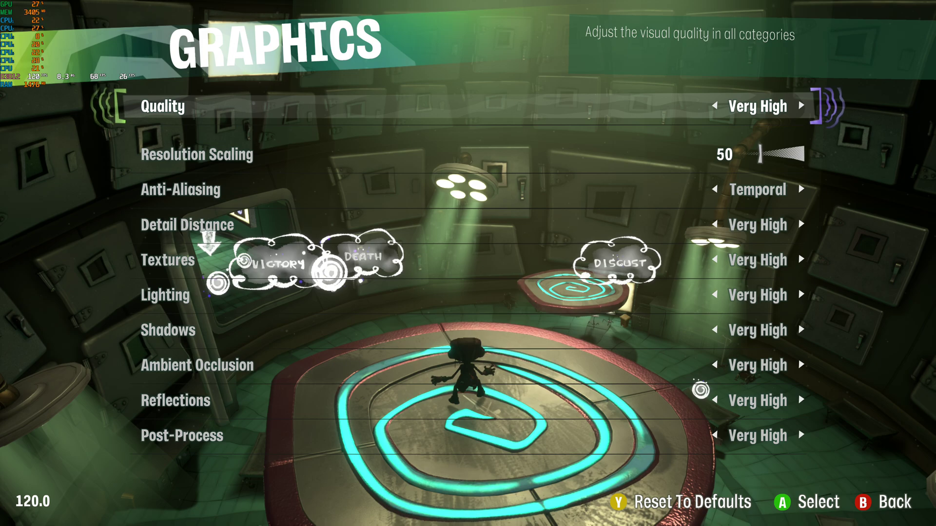
{"action": "key", "text": "Right"}
{"action": "key", "text": "Right"}
{"action": "key", "text": "Right"}
{"action": "key", "text": "Right"}
{"action": "key", "text": "Right"}
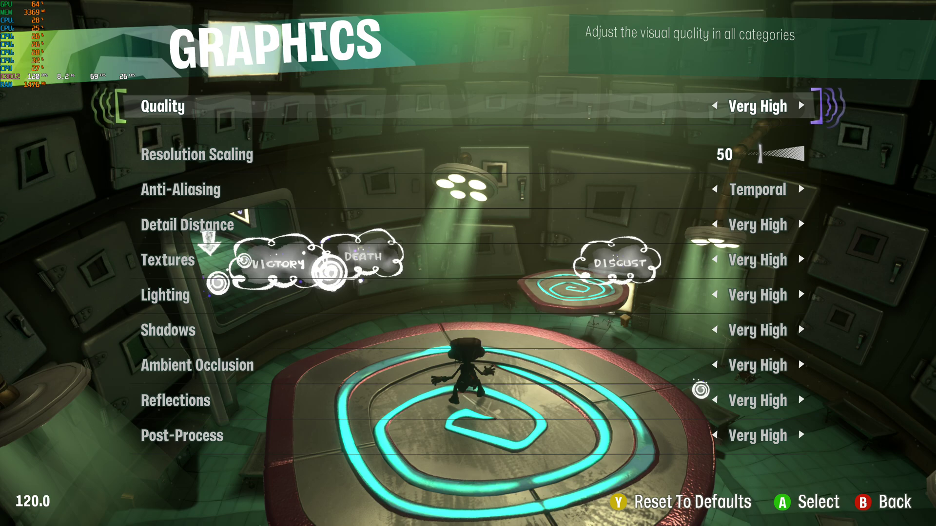
{"action": "key", "text": "Down"}
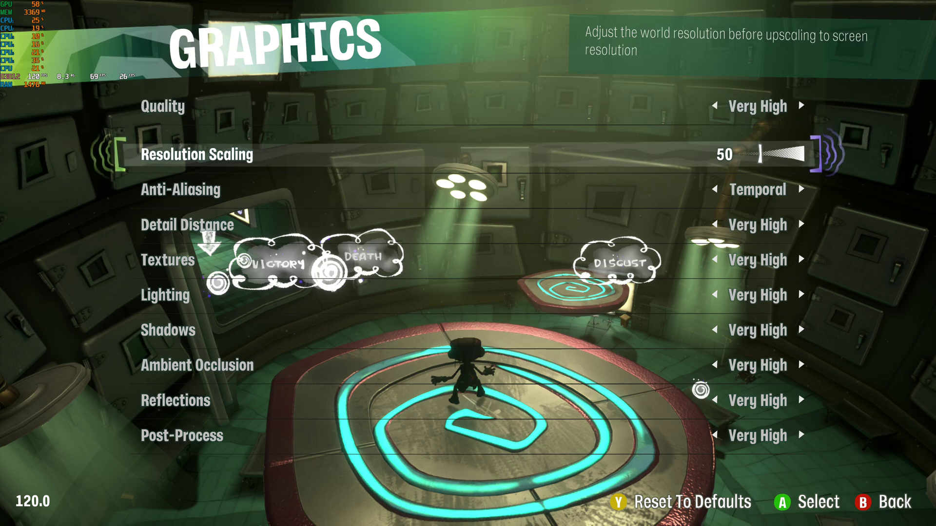
{"action": "key", "text": "Escape"}
{"action": "key", "text": "Escape"}
{"action": "key", "text": "Escape"}
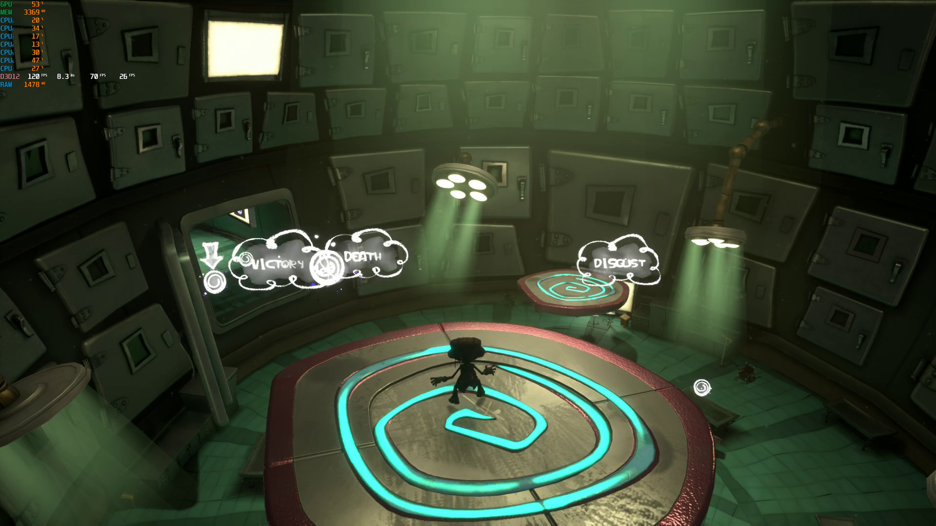
Step: Pause the game and reopen Settings > Graphics, landing on Resolution Scaling
{"action": "key", "text": "Escape"}
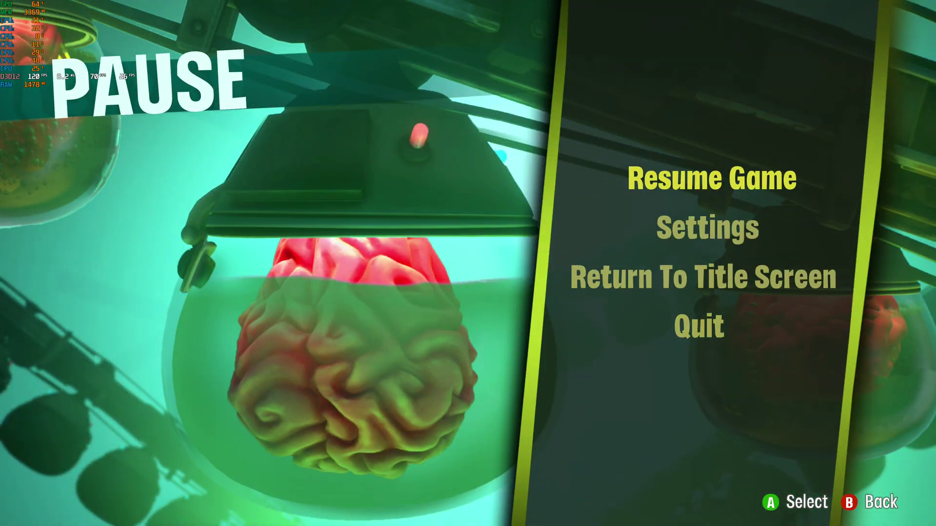
{"action": "key", "text": "Down"}
{"action": "key", "text": "Return"}
{"action": "key", "text": "Down"}
{"action": "key", "text": "Down"}
{"action": "key", "text": "Down"}
{"action": "key", "text": "Return"}
{"action": "key", "text": "Down"}
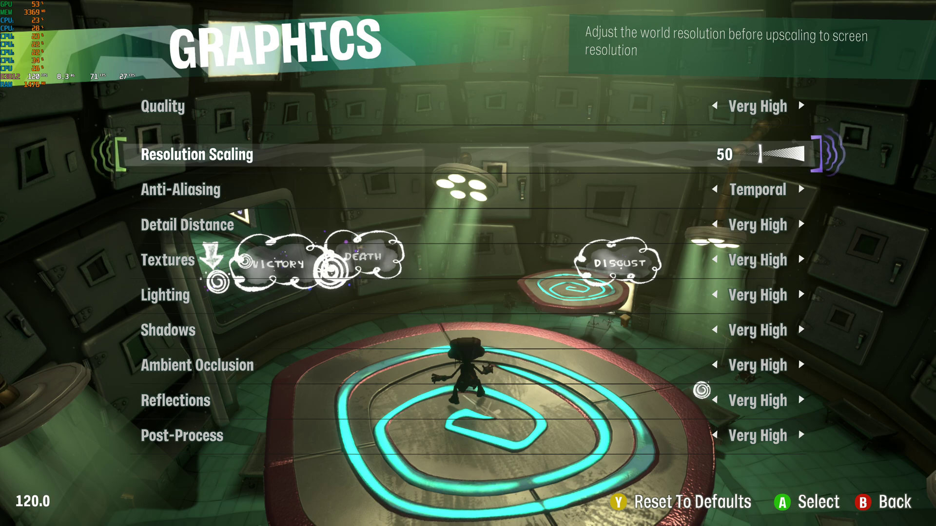
Step: Try Resolution Scaling at 55, return it to 50, and resume play to test
{"action": "key", "text": "Right"}
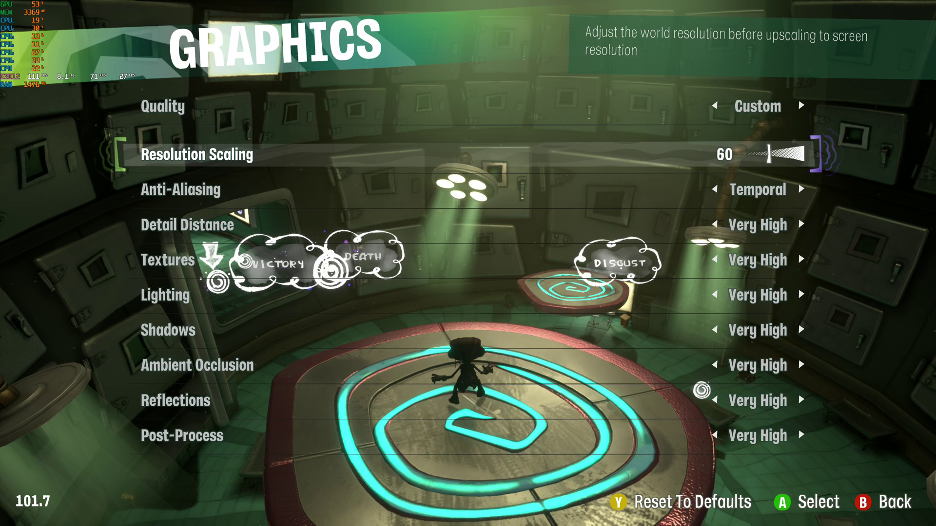
{"action": "key", "text": "Left"}
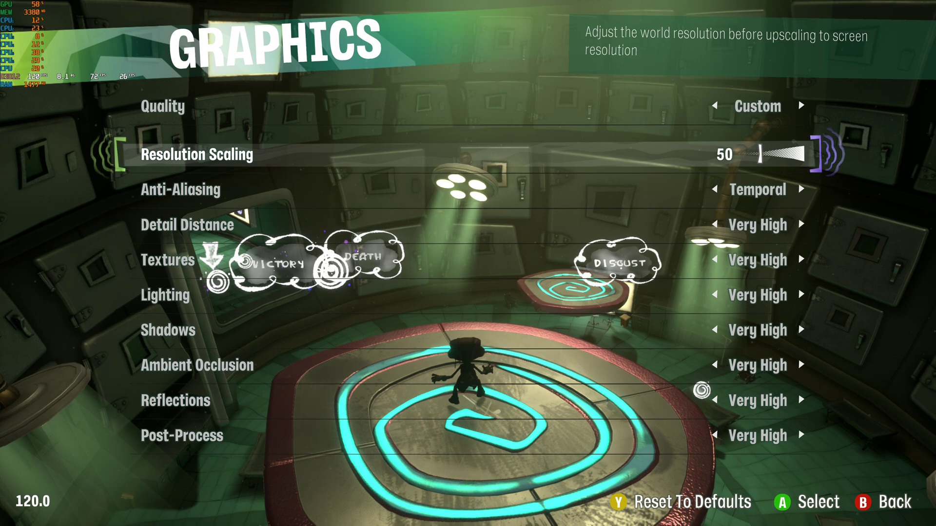
{"action": "key", "text": "Escape"}
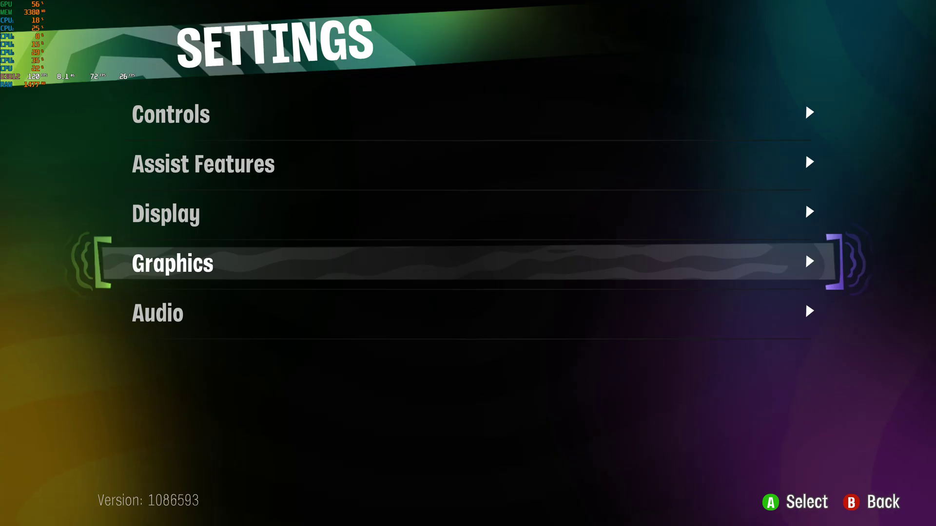
{"action": "key", "text": "Escape"}
{"action": "key", "text": "Escape"}
{"action": "key", "text": "Escape"}
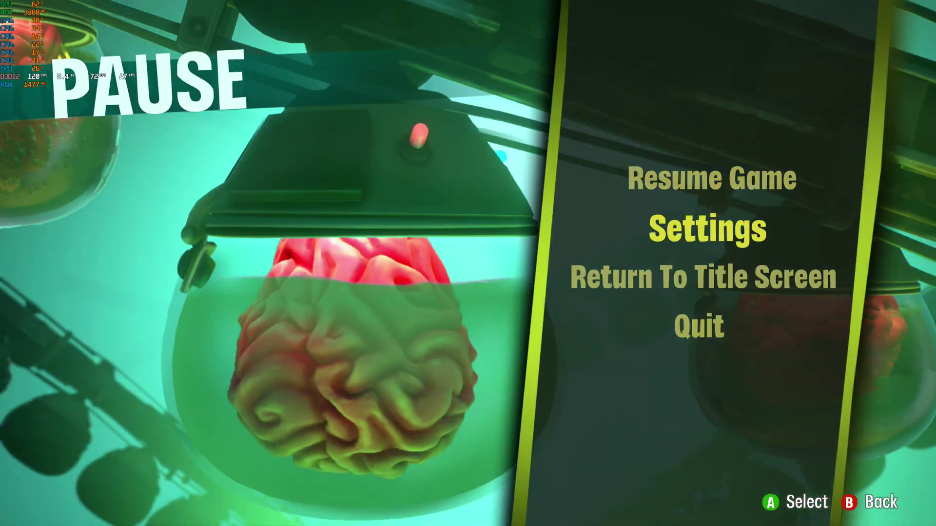
Step: Reopen the Graphics settings and raise Resolution Scaling to 100
{"action": "key", "text": "Return"}
{"action": "key", "text": "Down"}
{"action": "key", "text": "Down"}
{"action": "key", "text": "Down"}
{"action": "key", "text": "Return"}
{"action": "key", "text": "Down"}
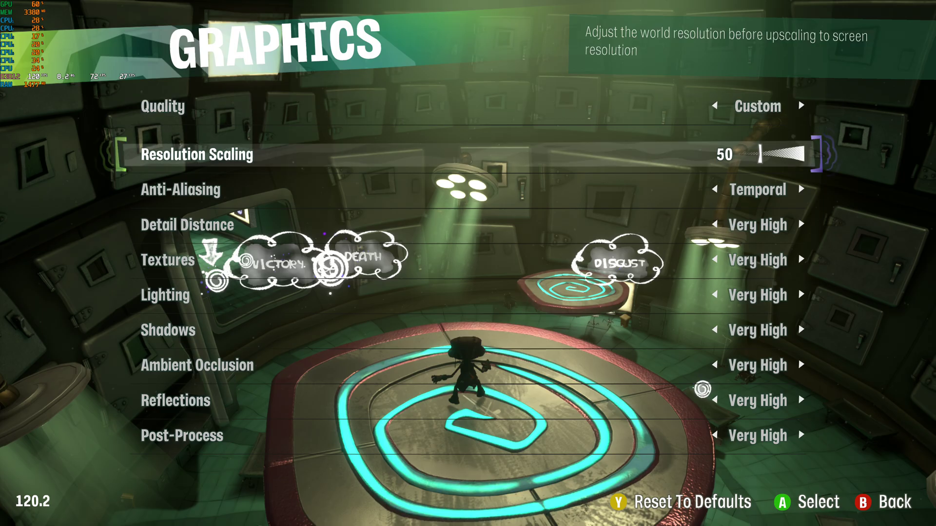
{"action": "key", "text": "Right"}
{"action": "key", "text": "Right"}
{"action": "key", "text": "Right"}
{"action": "key", "text": "Right"}
{"action": "key", "text": "Right"}
{"action": "key", "text": "Right"}
{"action": "key", "text": "Right"}
{"action": "key", "text": "Right"}
{"action": "key", "text": "Right"}
{"action": "key", "text": "Right"}
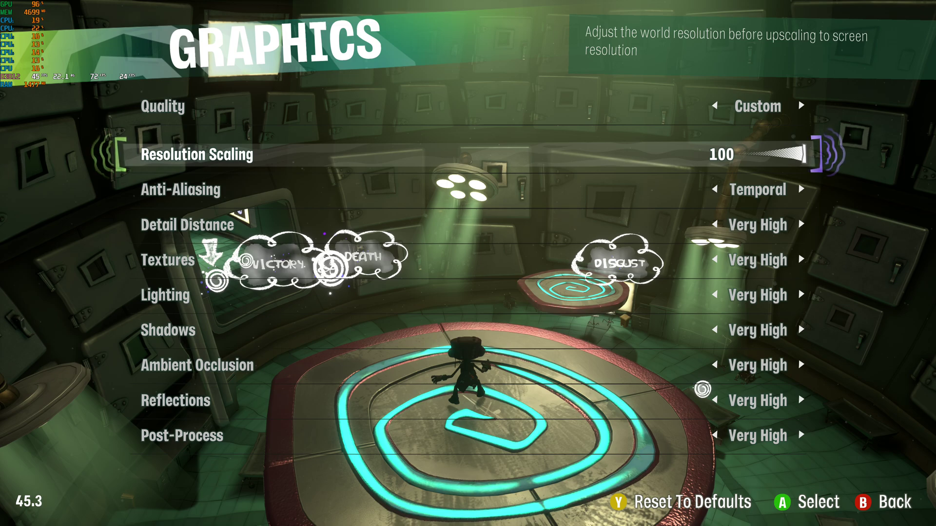
{"action": "left_click", "coordinate": [180, 190]}
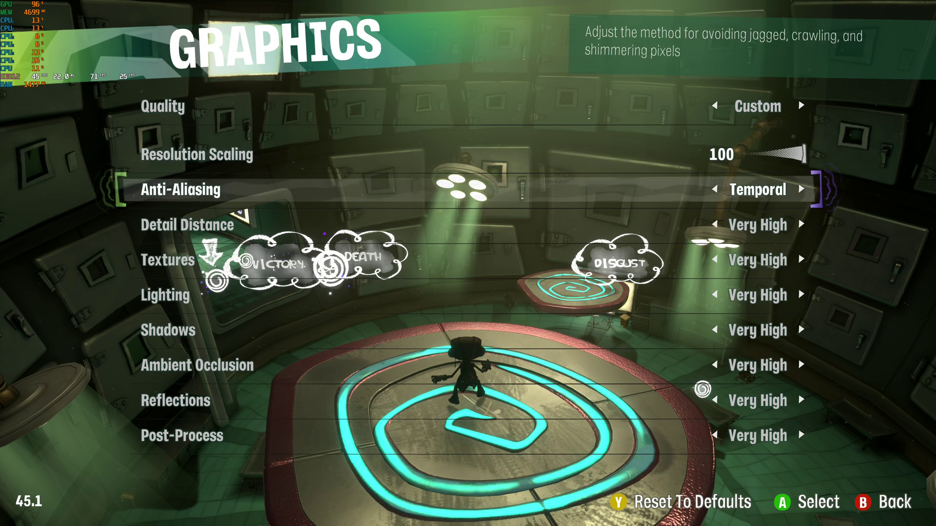
{"action": "key", "text": "Up"}
{"action": "key", "text": "Up"}
{"action": "key", "text": "Left"}
{"action": "key", "text": "Left"}
{"action": "key", "text": "Left"}
{"action": "key", "text": "Left"}
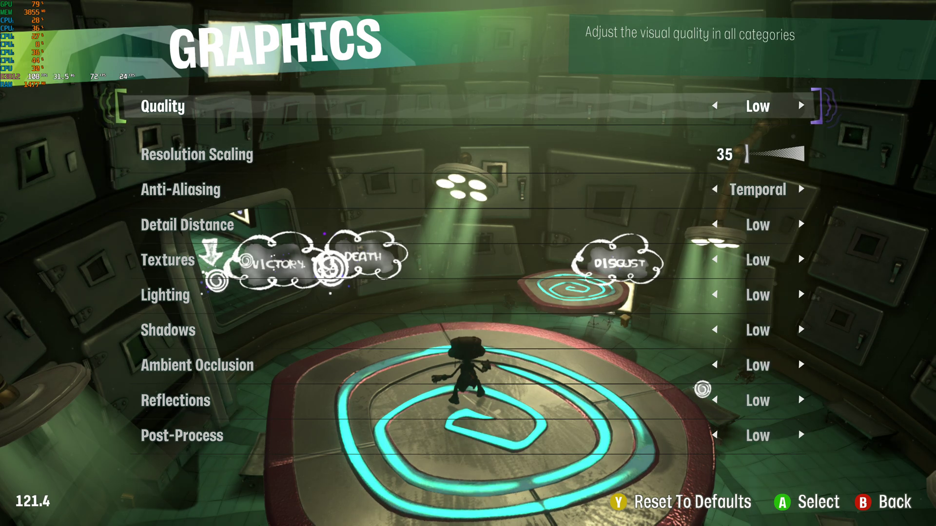
{"action": "key", "text": "Left"}
{"action": "key", "text": "Right"}
{"action": "key", "text": "Right"}
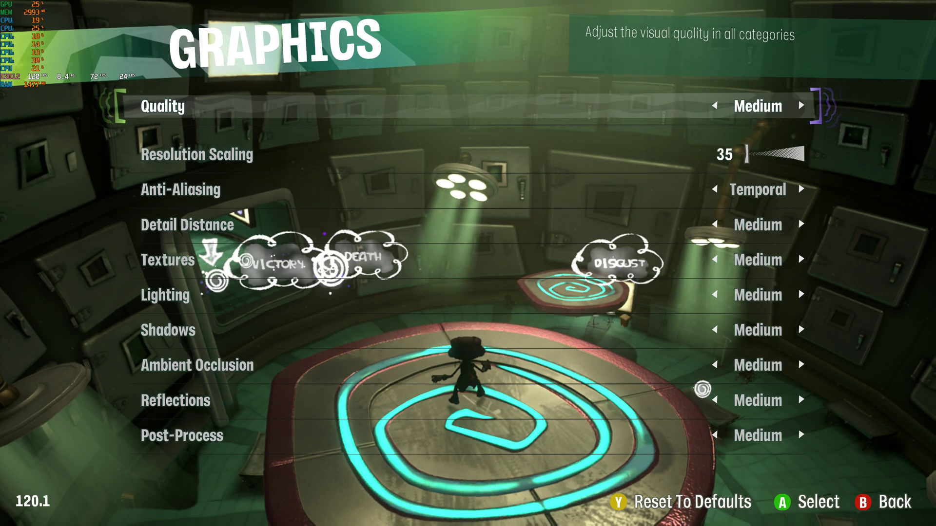
{"action": "key", "text": "Right"}
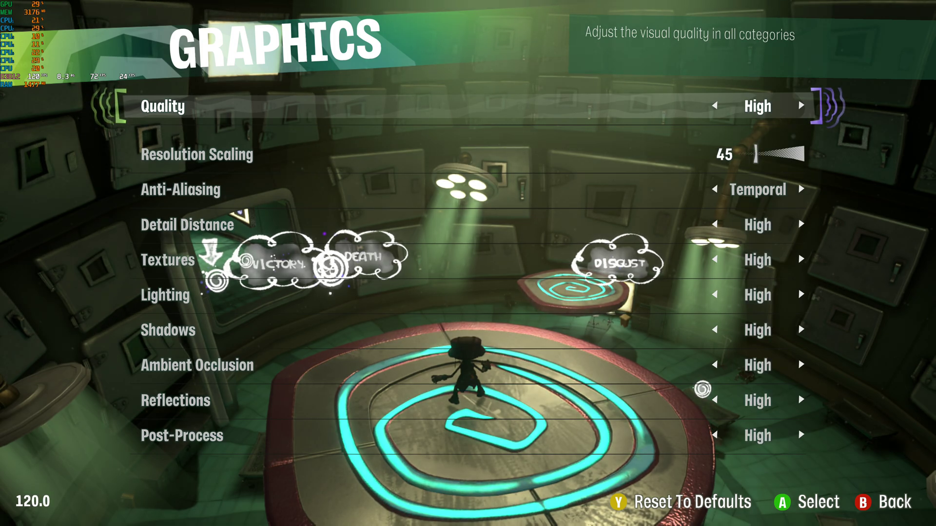
{"action": "key", "text": "Right"}
{"action": "key", "text": "Down"}
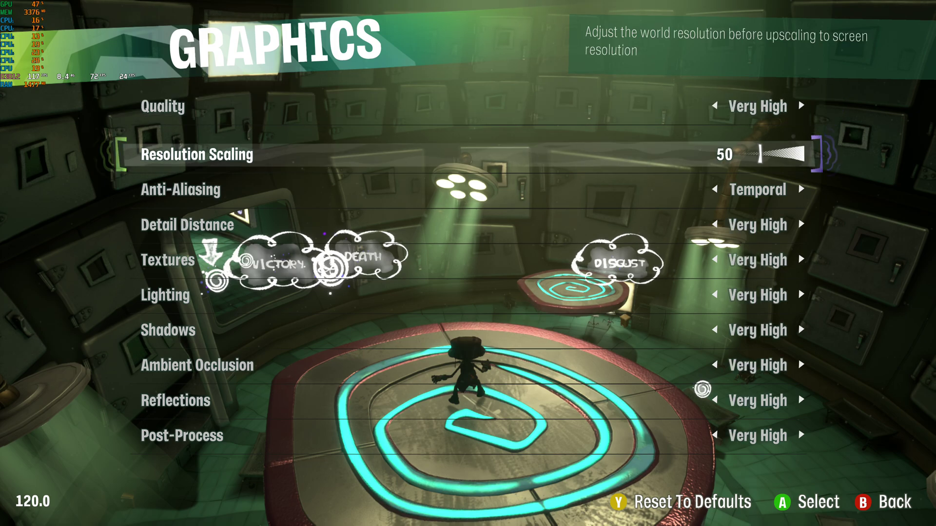
{"action": "key", "text": "Right"}
{"action": "key", "text": "Right"}
{"action": "key", "text": "Right"}
{"action": "key", "text": "Right"}
{"action": "key", "text": "Right"}
{"action": "key", "text": "Right"}
{"action": "key", "text": "Right"}
{"action": "key", "text": "Right"}
{"action": "key", "text": "Right"}
{"action": "key", "text": "Right"}
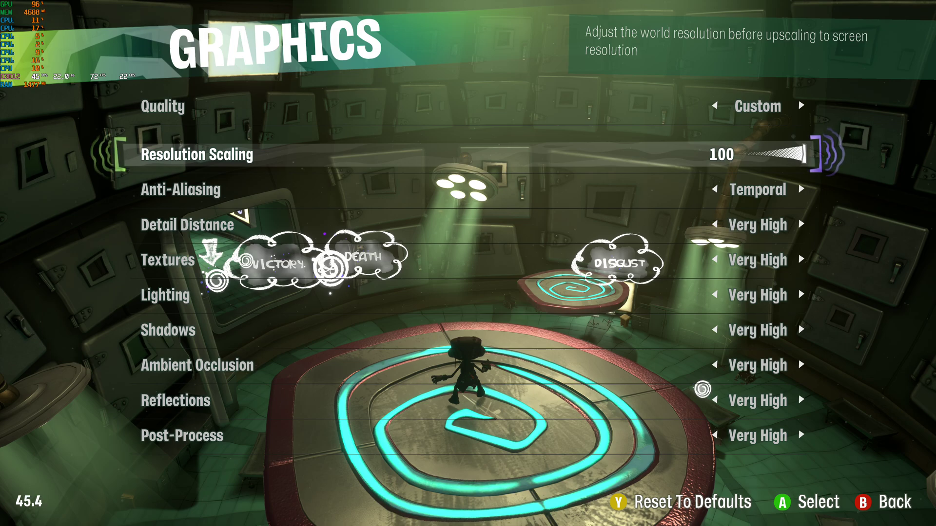
Step: Lower Resolution Scaling step by step from 100 down to 70
{"action": "key", "text": "Left"}
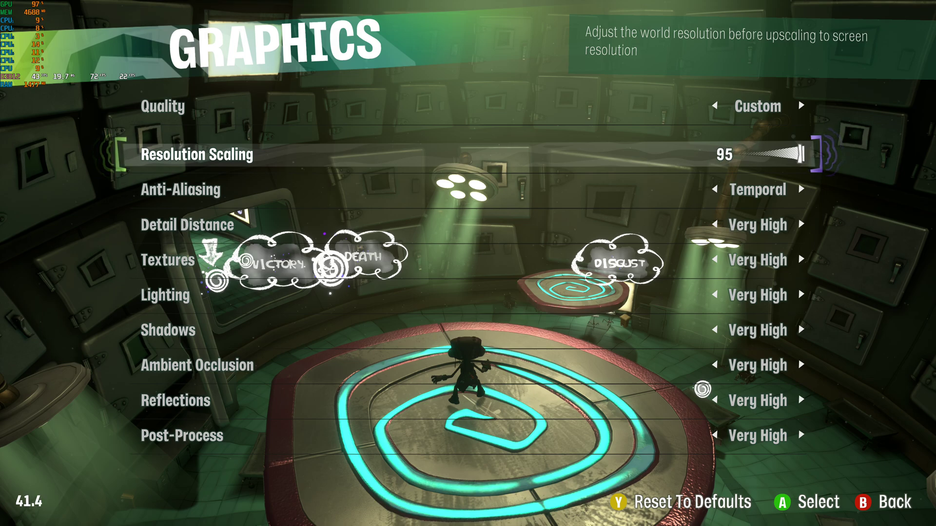
{"action": "key", "text": "Left"}
{"action": "key", "text": "Left"}
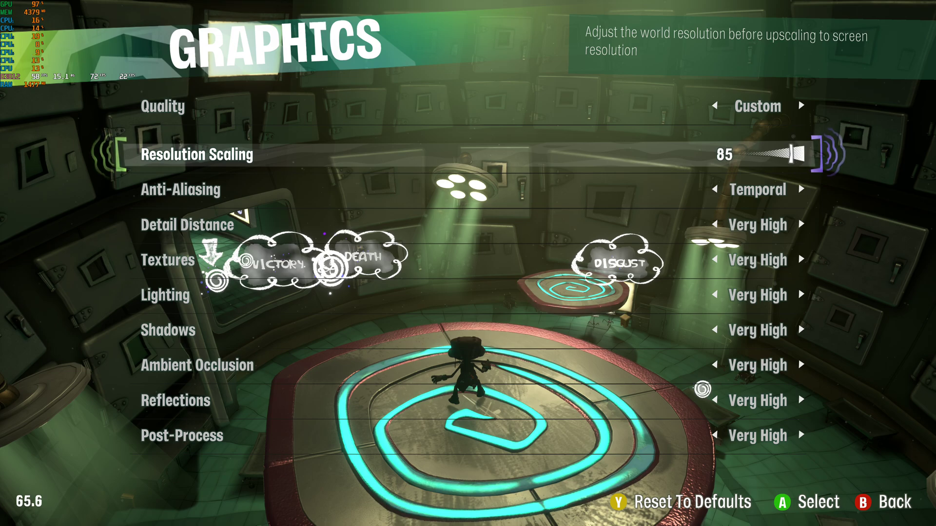
{"action": "key", "text": "Left"}
{"action": "key", "text": "Left"}
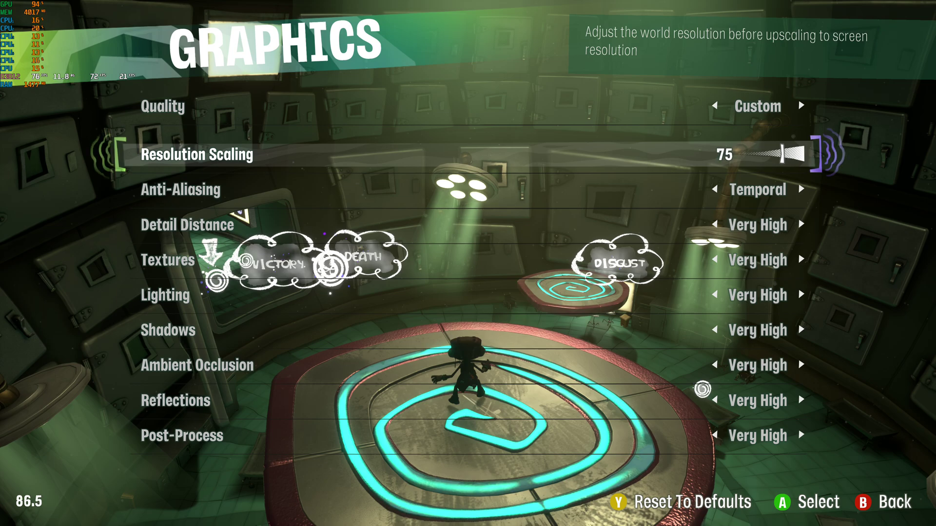
{"action": "key", "text": "Left"}
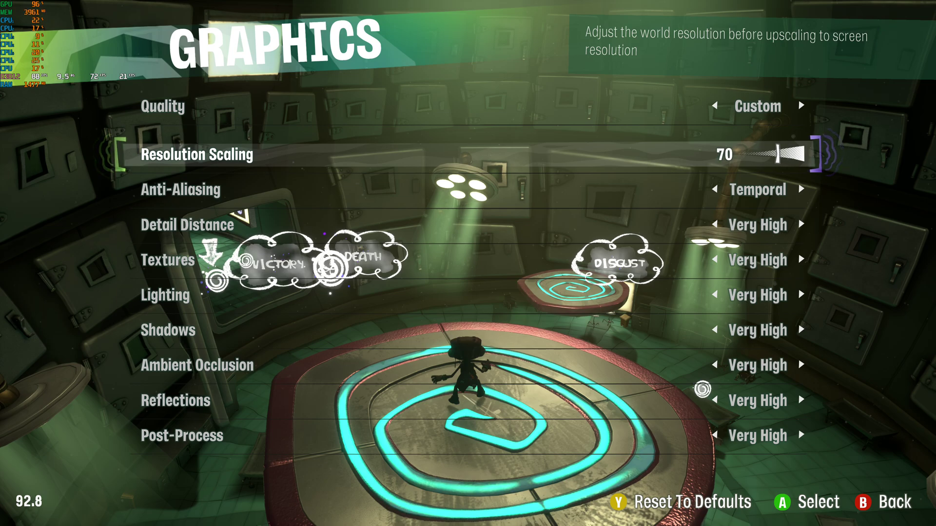
{"action": "key", "text": "Left"}
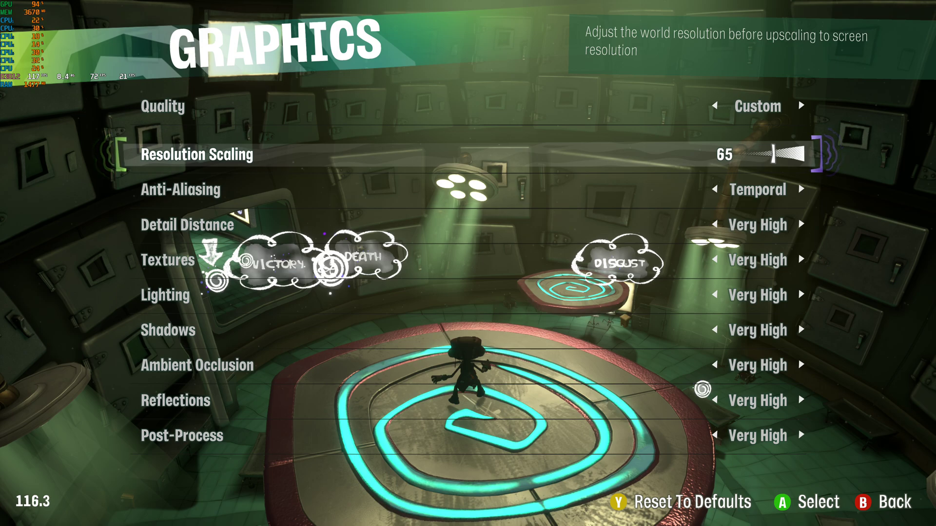
Step: Compare Resolution Scaling at 70, 85, 90 and 100, leaving it at 100
{"action": "key", "text": "Right"}
{"action": "key", "text": "Right"}
{"action": "key", "text": "Right"}
{"action": "key", "text": "Right"}
{"action": "key", "text": "Right"}
{"action": "key", "text": "Right"}
{"action": "key", "text": "Right"}
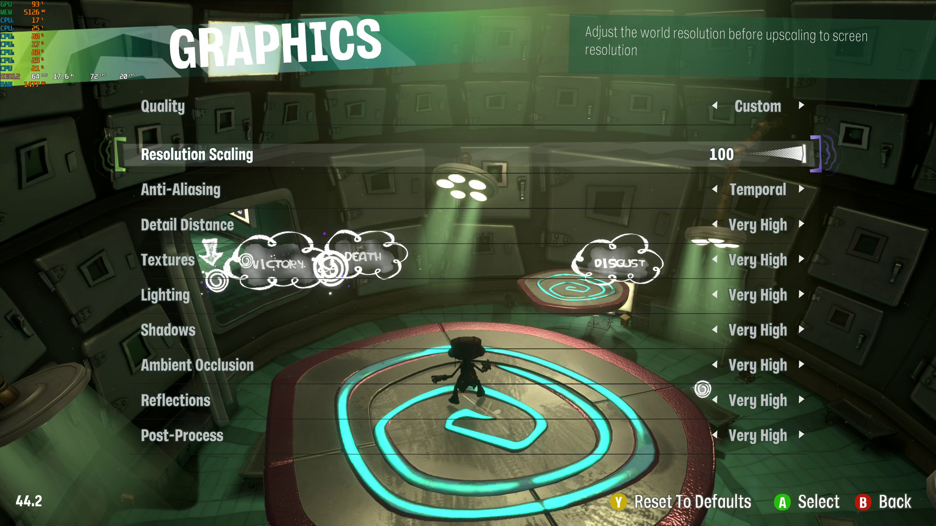
{"action": "key", "text": "Left"}
{"action": "key", "text": "Left"}
{"action": "key", "text": "Left"}
{"action": "key", "text": "Left"}
{"action": "key", "text": "Left"}
{"action": "key", "text": "Left"}
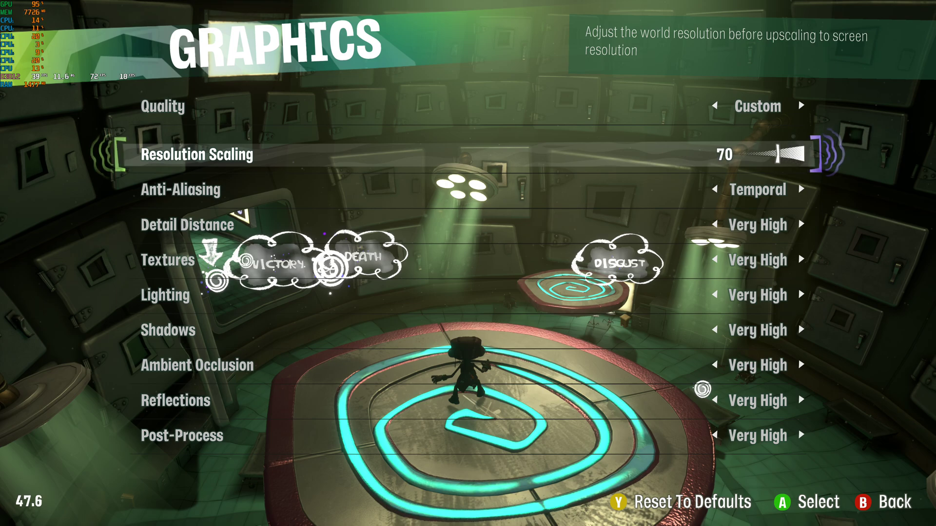
{"action": "key", "text": "Right"}
{"action": "key", "text": "Right"}
{"action": "key", "text": "Right"}
{"action": "key", "text": "Right"}
{"action": "key", "text": "Right"}
{"action": "key", "text": "Right"}
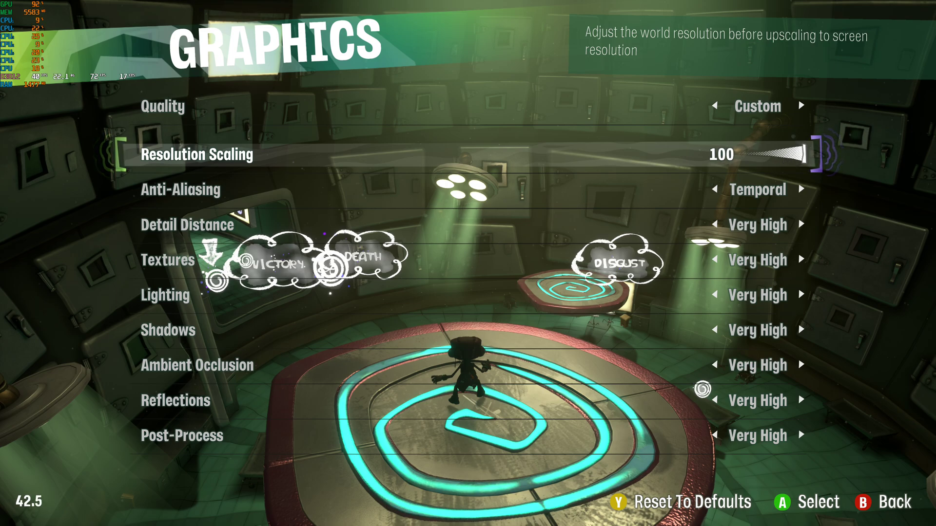
{"action": "key", "text": "Left"}
{"action": "key", "text": "Left"}
{"action": "key", "text": "Left"}
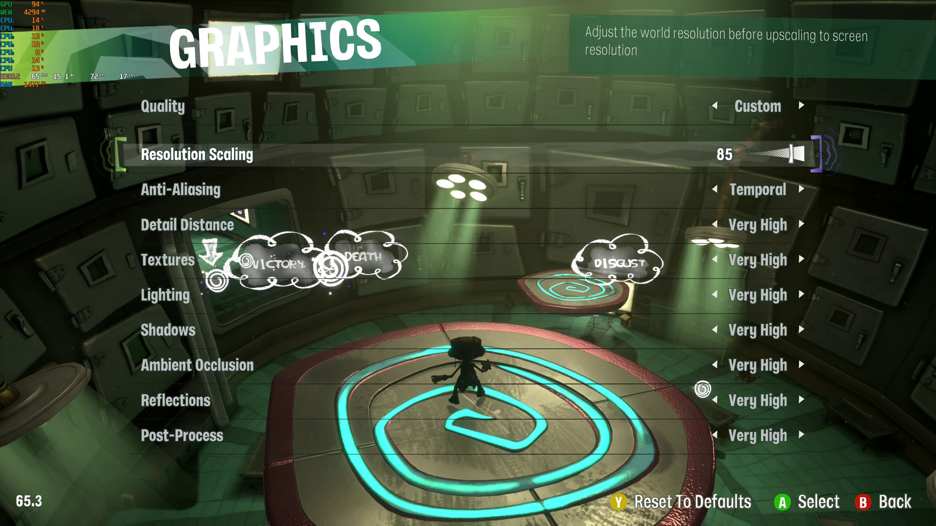
{"action": "left_click", "coordinate": [180, 190]}
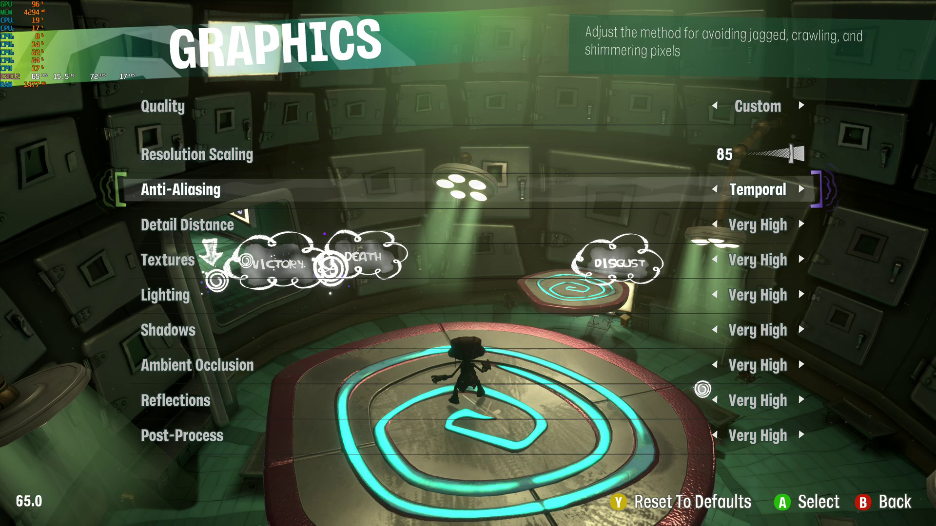
{"action": "key", "text": "Up"}
{"action": "key", "text": "Right"}
{"action": "key", "text": "Right"}
{"action": "key", "text": "Right"}
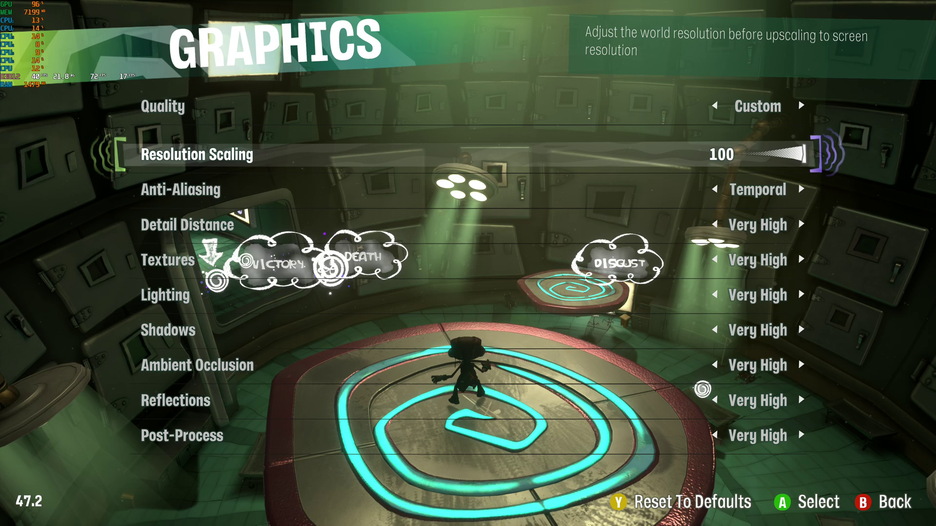
Step: Browse the graphics options down to Post-Process and back to Anti-Aliasing
{"action": "key", "text": "Down"}
{"action": "key", "text": "Down"}
{"action": "key", "text": "Down"}
{"action": "key", "text": "Down"}
{"action": "key", "text": "Down"}
{"action": "key", "text": "Down"}
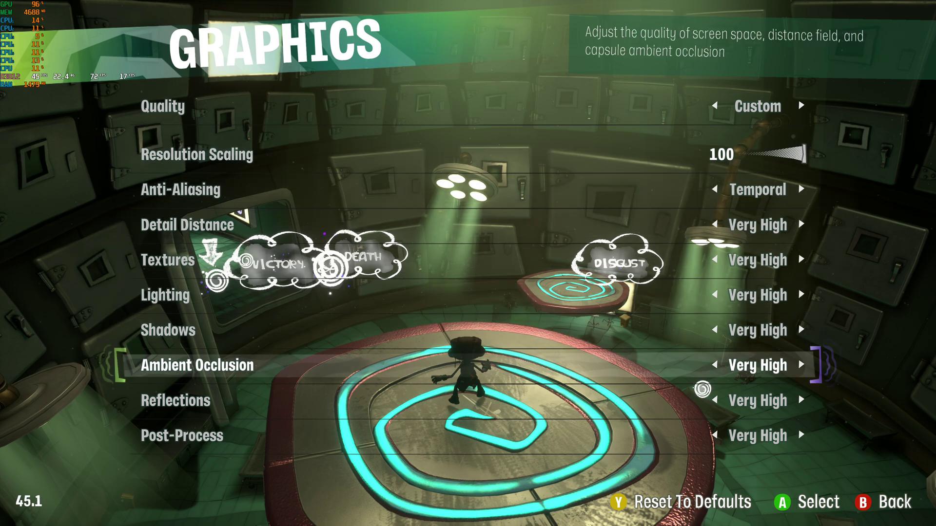
{"action": "key", "text": "Down"}
{"action": "key", "text": "Down"}
{"action": "key", "text": "Up"}
{"action": "key", "text": "Up"}
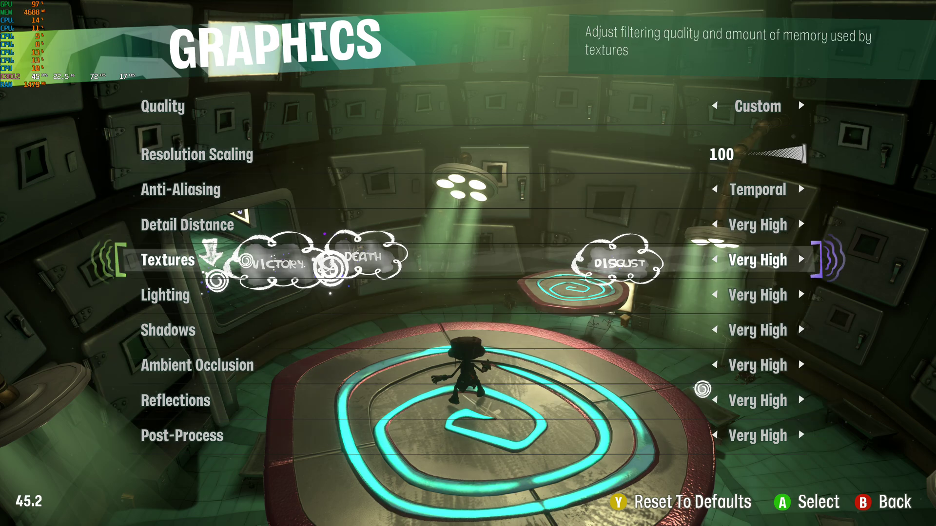
{"action": "key", "text": "Up"}
{"action": "key", "text": "Up"}
{"action": "key", "text": "Up"}
{"action": "key", "text": "Up"}
{"action": "key", "text": "Down"}
{"action": "key", "text": "Down"}
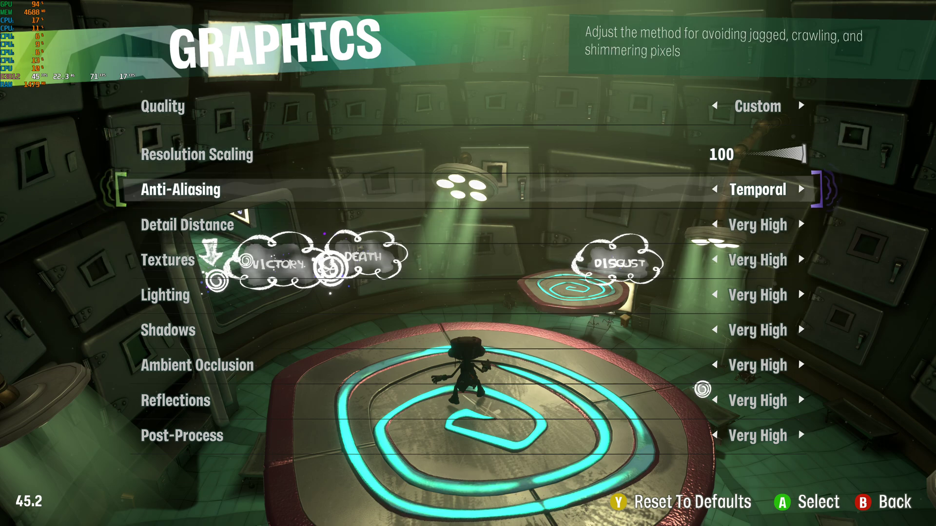
{"action": "key", "text": "Down"}
{"action": "key", "text": "Down"}
{"action": "key", "text": "Down"}
{"action": "key", "text": "Down"}
{"action": "key", "text": "Down"}
{"action": "key", "text": "Down"}
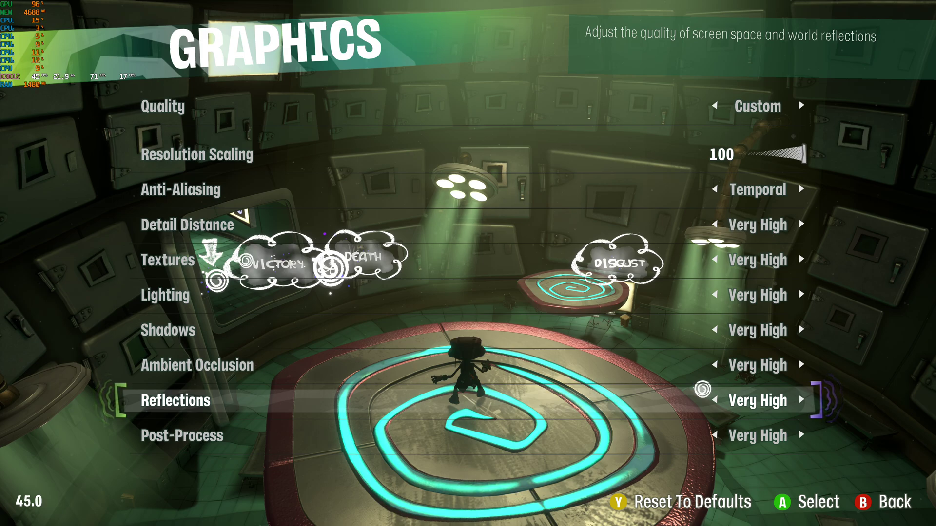
Step: Lower Reflections from Very High to High and compare the two a few times
{"action": "key", "text": "Left"}
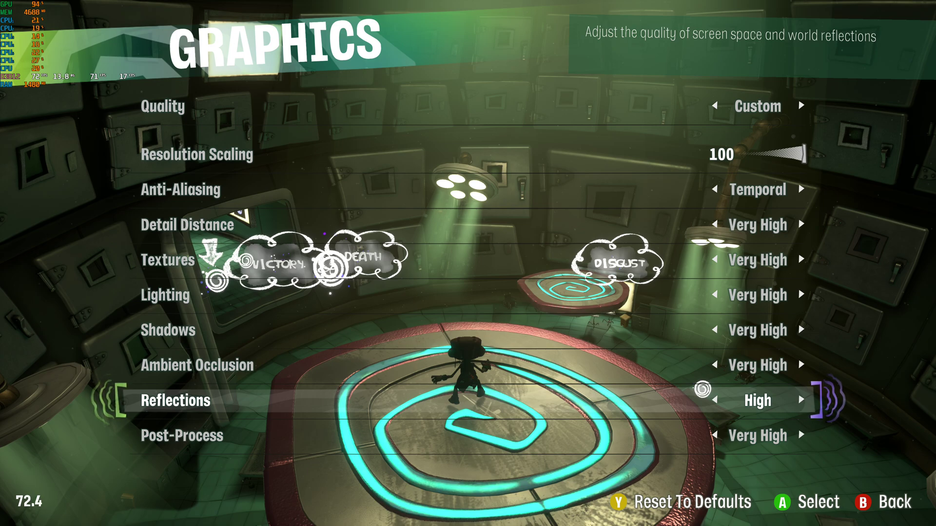
{"action": "key", "text": "Right"}
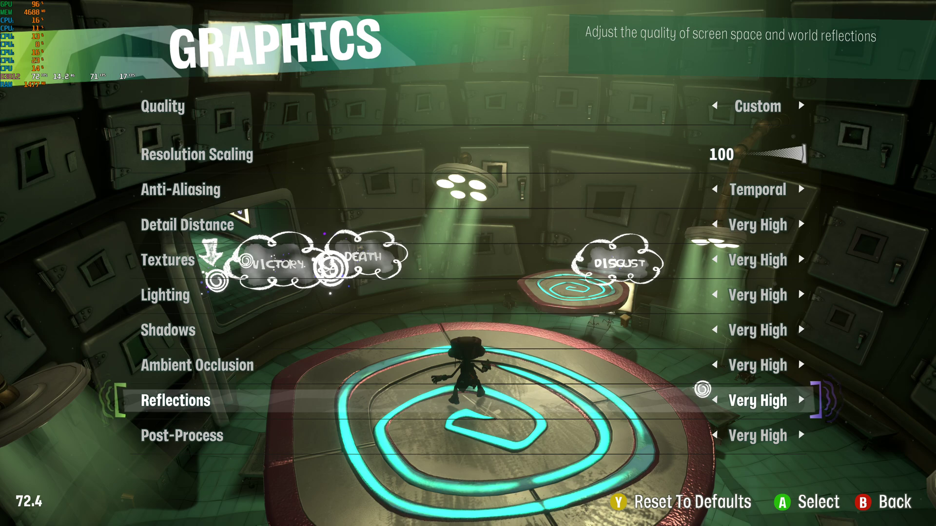
{"action": "key", "text": "Left"}
{"action": "key", "text": "Right"}
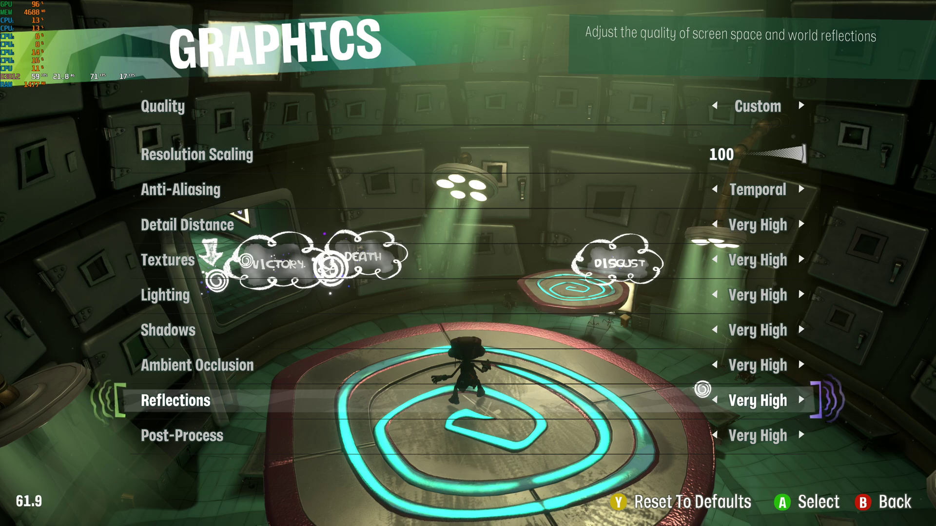
{"action": "key", "text": "Left"}
{"action": "key", "text": "Right"}
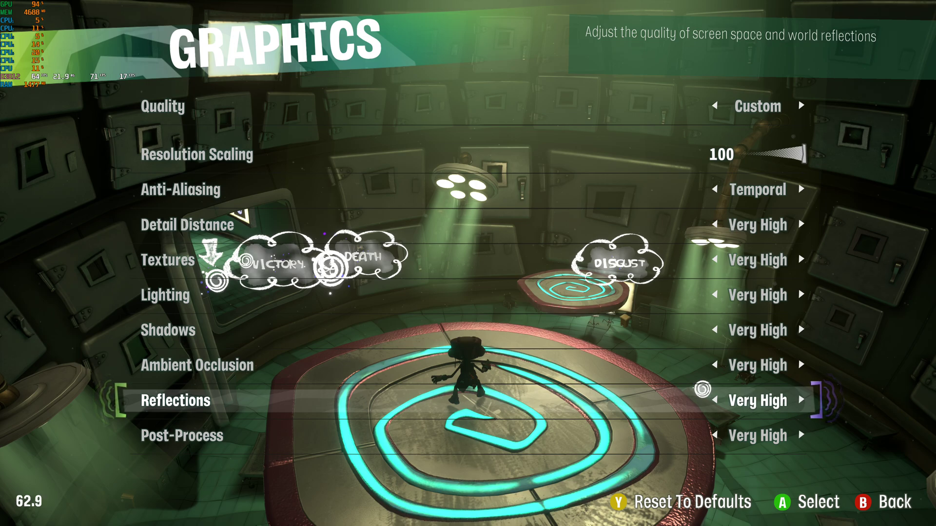
Step: Flip Reflections rapidly between Very High and High to compare them side by side
{"action": "key", "text": "Left"}
{"action": "key", "text": "Right"}
{"action": "key", "text": "Left"}
{"action": "key", "text": "Right"}
{"action": "key", "text": "Left"}
{"action": "key", "text": "Right"}
{"action": "key", "text": "Left"}
{"action": "key", "text": "Right"}
{"action": "key", "text": "Left"}
{"action": "key", "text": "Right"}
{"action": "key", "text": "Left"}
{"action": "key", "text": "Right"}
{"action": "key", "text": "Left"}
{"action": "key", "text": "Right"}
{"action": "key", "text": "Left"}
{"action": "key", "text": "Right"}
{"action": "key", "text": "Left"}
{"action": "key", "text": "Right"}
{"action": "key", "text": "Left"}
{"action": "key", "text": "Right"}
{"action": "key", "text": "Left"}
{"action": "key", "text": "Right"}
{"action": "key", "text": "Left"}
{"action": "key", "text": "Right"}
{"action": "key", "text": "Left"}
{"action": "key", "text": "Right"}
{"action": "key", "text": "Left"}
{"action": "key", "text": "Right"}
{"action": "key", "text": "Left"}
{"action": "key", "text": "Right"}
{"action": "key", "text": "Left"}
{"action": "key", "text": "Right"}
{"action": "key", "text": "Left"}
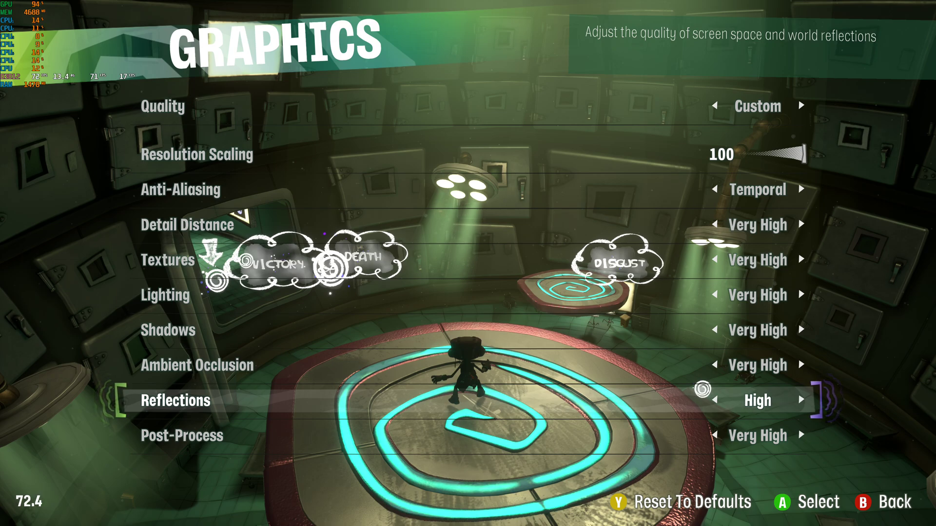
{"action": "key", "text": "Right"}
Step: Drop Reflections to Medium and flip it repeatedly against High
{"action": "key", "text": "Left"}
{"action": "key", "text": "Left"}
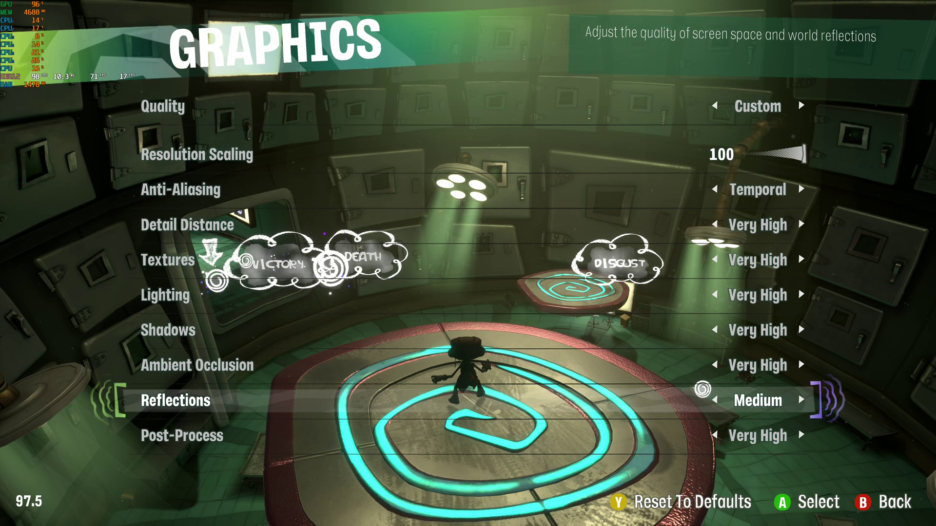
{"action": "key", "text": "Right"}
{"action": "key", "text": "Left"}
{"action": "key", "text": "Right"}
{"action": "key", "text": "Left"}
{"action": "key", "text": "Right"}
{"action": "key", "text": "Left"}
{"action": "key", "text": "Right"}
{"action": "key", "text": "Left"}
{"action": "key", "text": "Right"}
{"action": "key", "text": "Left"}
{"action": "key", "text": "Right"}
{"action": "key", "text": "Left"}
{"action": "key", "text": "Right"}
{"action": "key", "text": "Left"}
{"action": "key", "text": "Right"}
{"action": "key", "text": "Left"}
Step: Keep toggling Reflections between High and Medium, leaving it on Medium
{"action": "key", "text": "Right"}
{"action": "key", "text": "Left"}
{"action": "key", "text": "Right"}
{"action": "key", "text": "Left"}
{"action": "key", "text": "Right"}
{"action": "key", "text": "Left"}
{"action": "key", "text": "Right"}
{"action": "key", "text": "Left"}
{"action": "key", "text": "Right"}
{"action": "key", "text": "Left"}
{"action": "key", "text": "Right"}
{"action": "key", "text": "Left"}
{"action": "key", "text": "Right"}
{"action": "key", "text": "Left"}
{"action": "key", "text": "Right"}
{"action": "key", "text": "Left"}
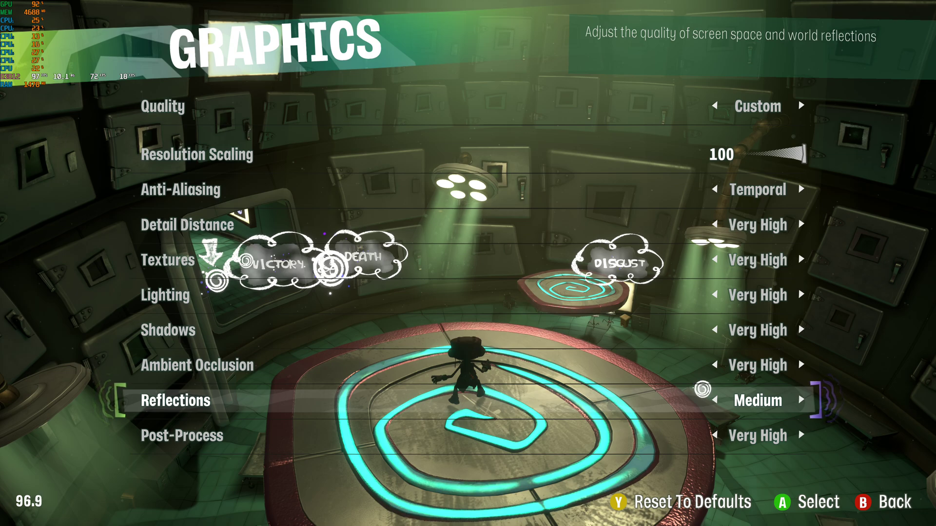
Step: Try Reflections at Low, Medium and Very High, settling on High
{"action": "key", "text": "Left"}
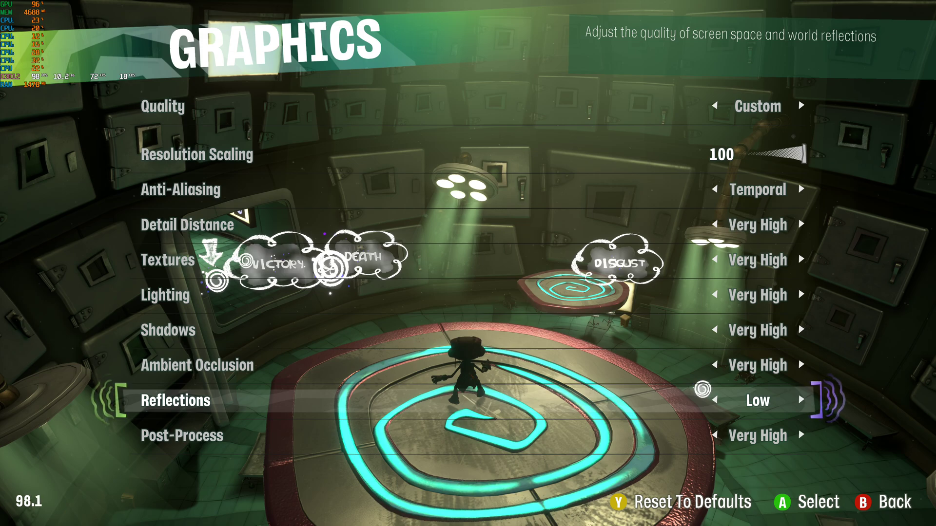
{"action": "key", "text": "Right"}
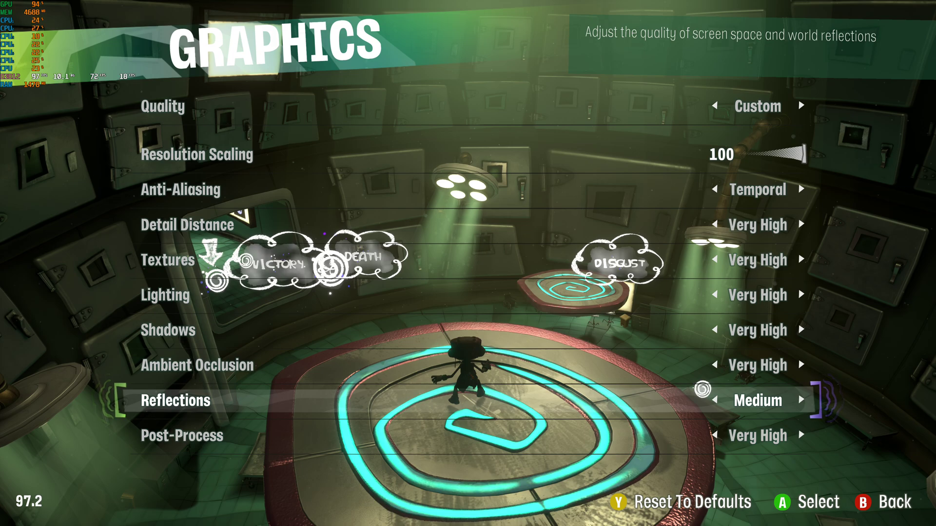
{"action": "key", "text": "Right"}
{"action": "key", "text": "Right"}
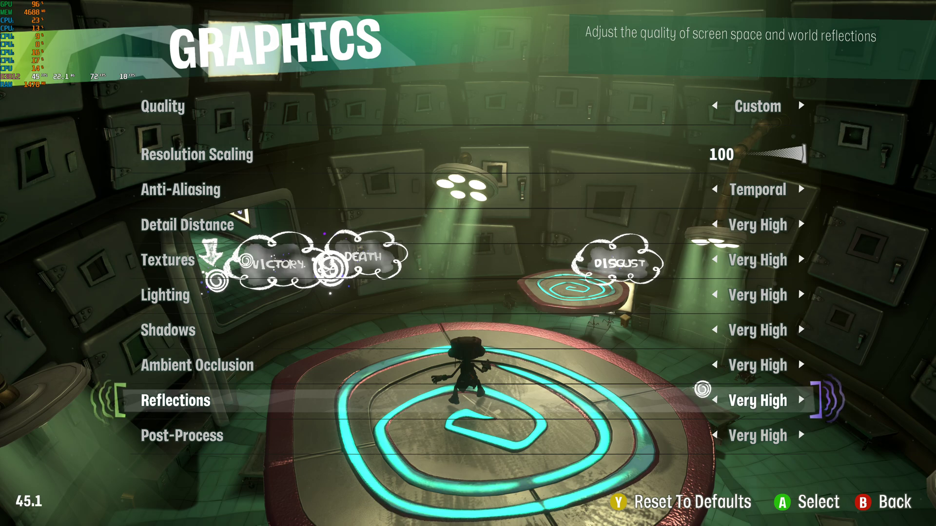
{"action": "key", "text": "Left"}
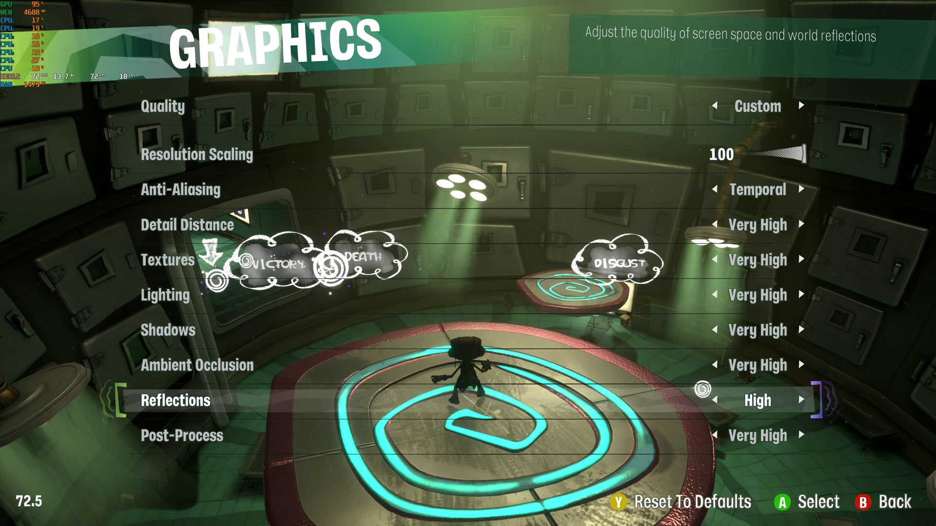
{"action": "key", "text": "Up"}
{"action": "key", "text": "Up"}
{"action": "key", "text": "Up"}
{"action": "key", "text": "Up"}
{"action": "key", "text": "Up"}
{"action": "key", "text": "Up"}
{"action": "key", "text": "Up"}
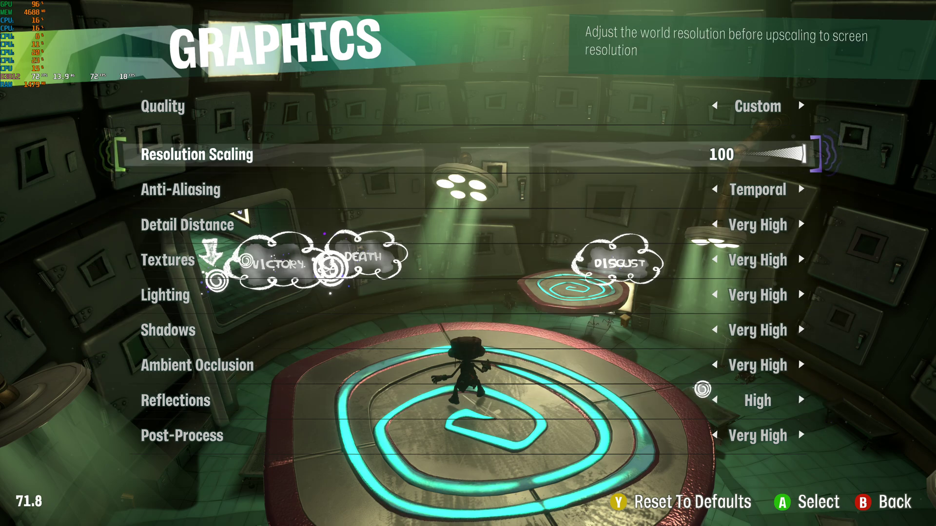
Step: Test Resolution Scaling below 100 and Reflections at Medium, restoring 100 and High
{"action": "key", "text": "Left"}
{"action": "key", "text": "Left"}
{"action": "key", "text": "Left"}
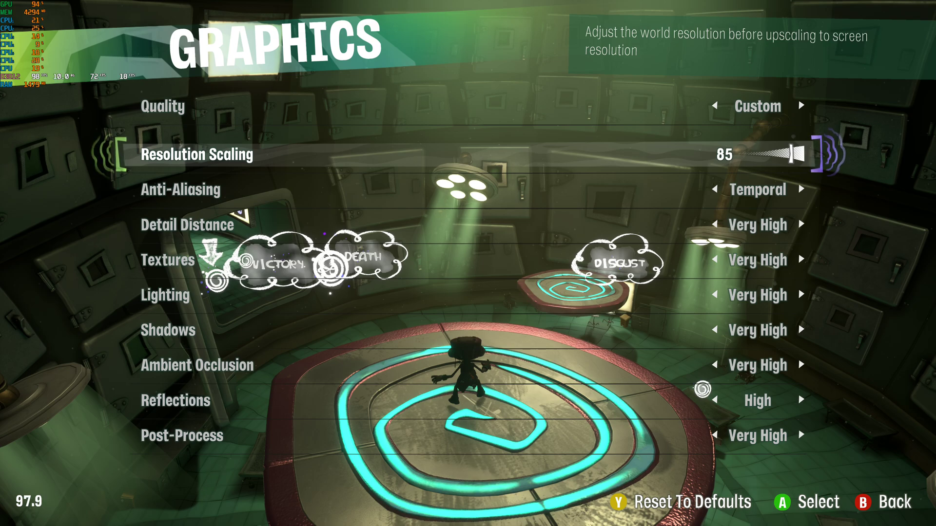
{"action": "key", "text": "Right"}
{"action": "key", "text": "Right"}
{"action": "key", "text": "Right"}
{"action": "key", "text": "Down"}
{"action": "key", "text": "Down"}
{"action": "key", "text": "Down"}
{"action": "key", "text": "Down"}
{"action": "key", "text": "Down"}
{"action": "key", "text": "Down"}
{"action": "key", "text": "Down"}
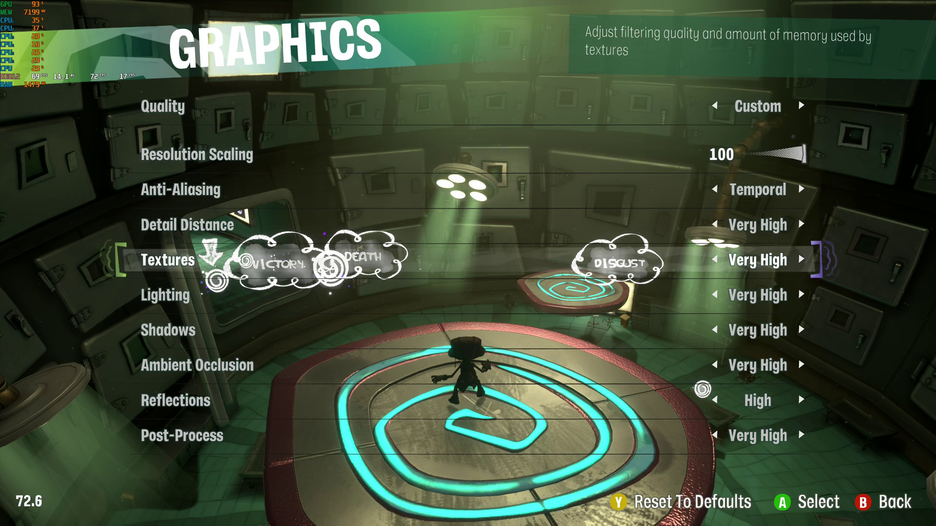
{"action": "key", "text": "Left"}
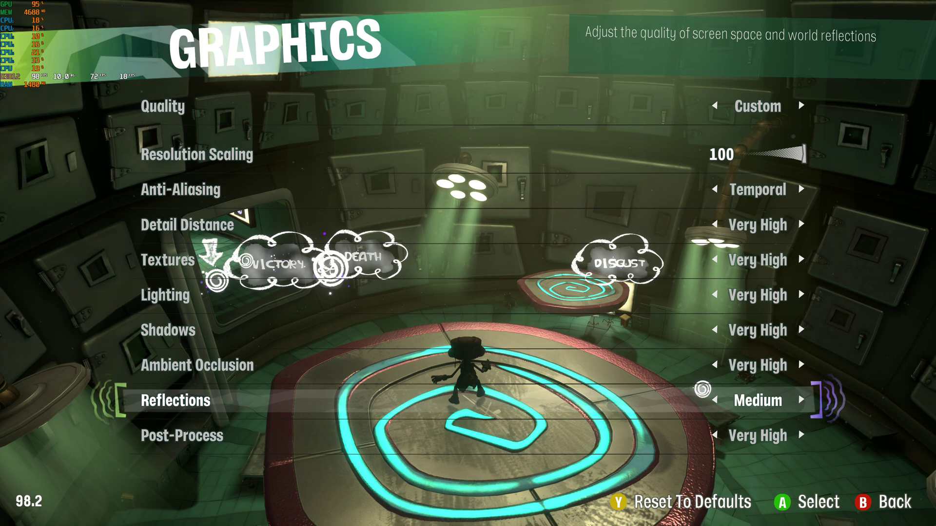
{"action": "key", "text": "Right"}
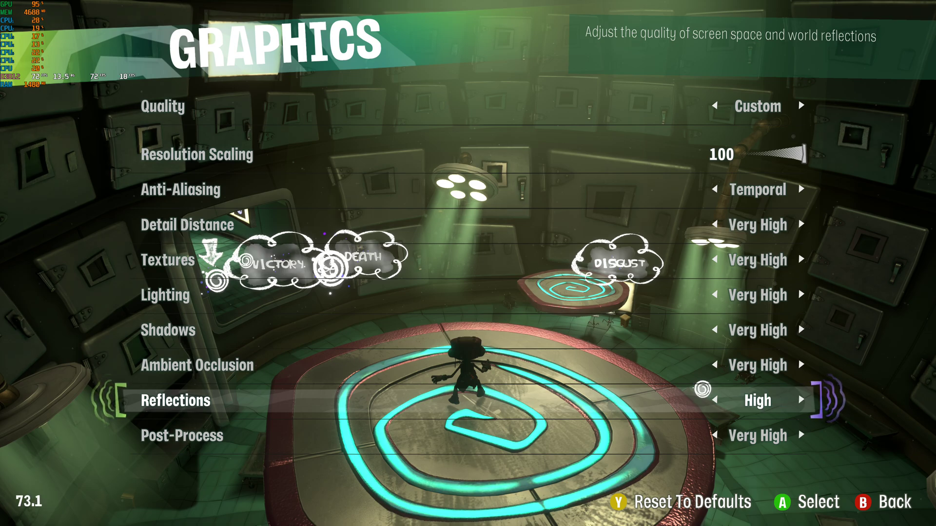
Step: Raise Reflections from High to Very High
{"action": "key", "text": "Up"}
{"action": "key", "text": "Up"}
{"action": "key", "text": "Down"}
{"action": "key", "text": "Down"}
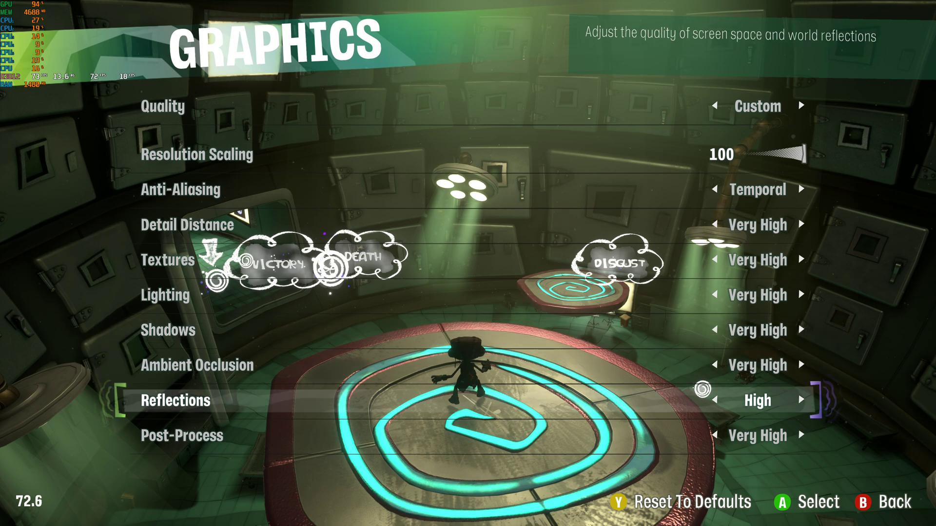
{"action": "key", "text": "Right"}
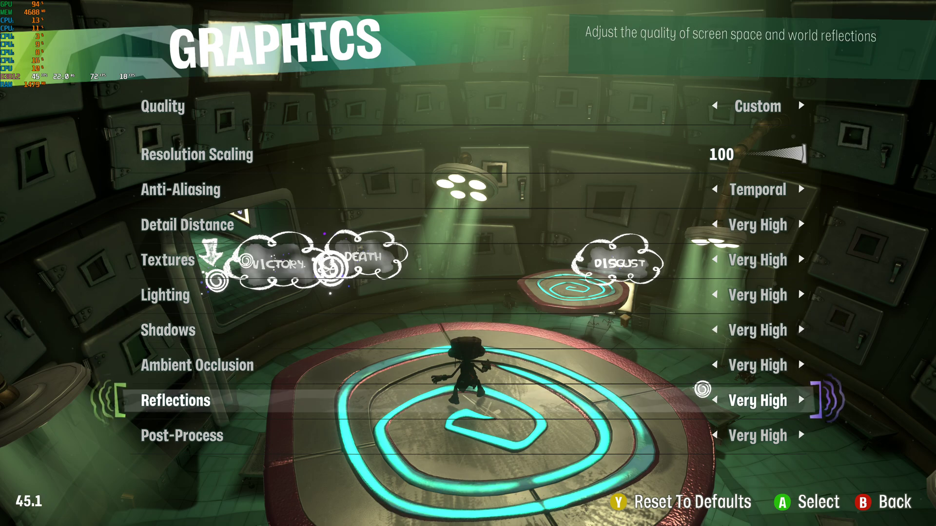
{"action": "key", "text": "Up"}
{"action": "key", "text": "Up"}
{"action": "key", "text": "Up"}
{"action": "key", "text": "Up"}
{"action": "key", "text": "Up"}
{"action": "key", "text": "Up"}
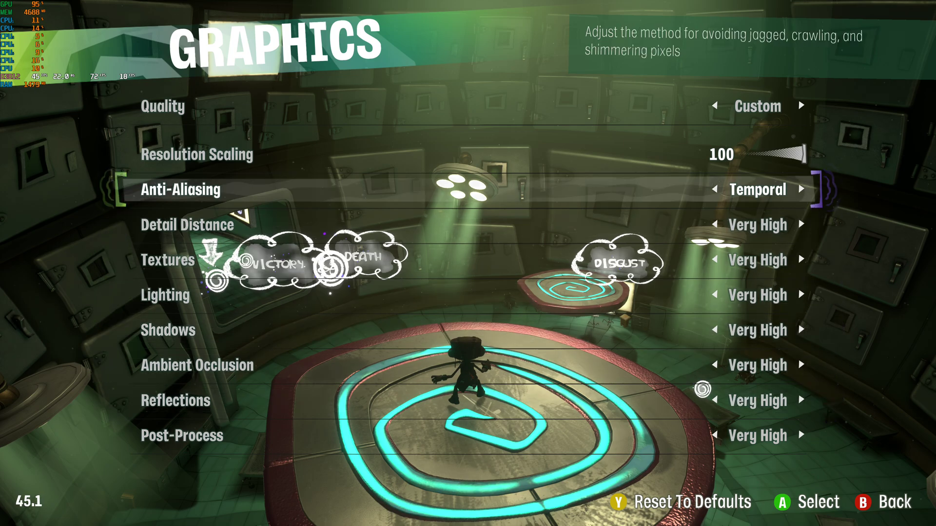
{"action": "key", "text": "Left"}
{"action": "key", "text": "Left"}
{"action": "key", "text": "Left"}
{"action": "key", "text": "Left"}
{"action": "key", "text": "Left"}
{"action": "key", "text": "Left"}
{"action": "key", "text": "Left"}
{"action": "key", "text": "Left"}
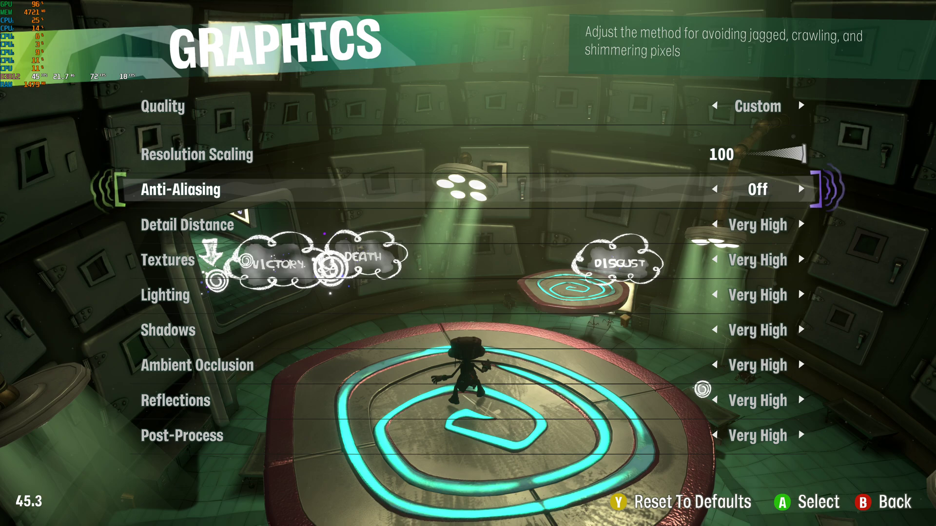
{"action": "key", "text": "Left"}
{"action": "key", "text": "Left"}
{"action": "key", "text": "Right"}
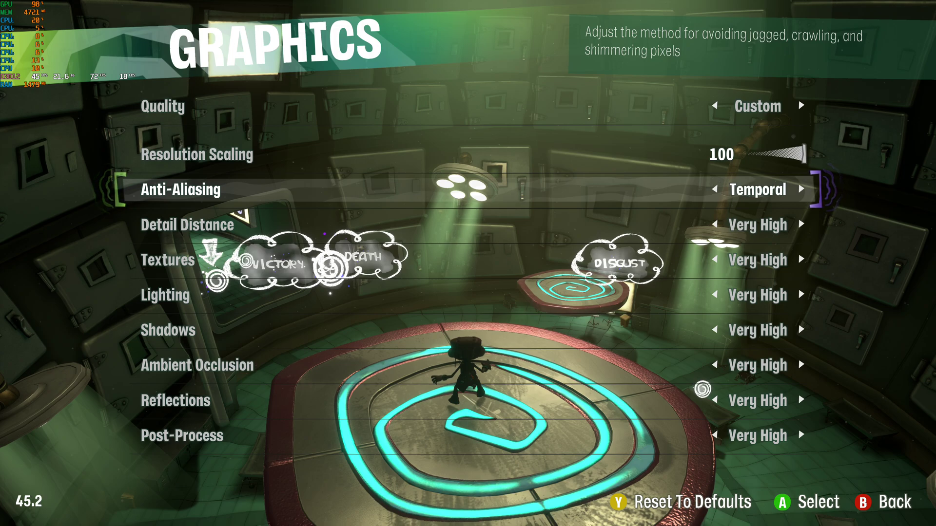
{"action": "key", "text": "Left"}
{"action": "key", "text": "Right"}
{"action": "key", "text": "Down"}
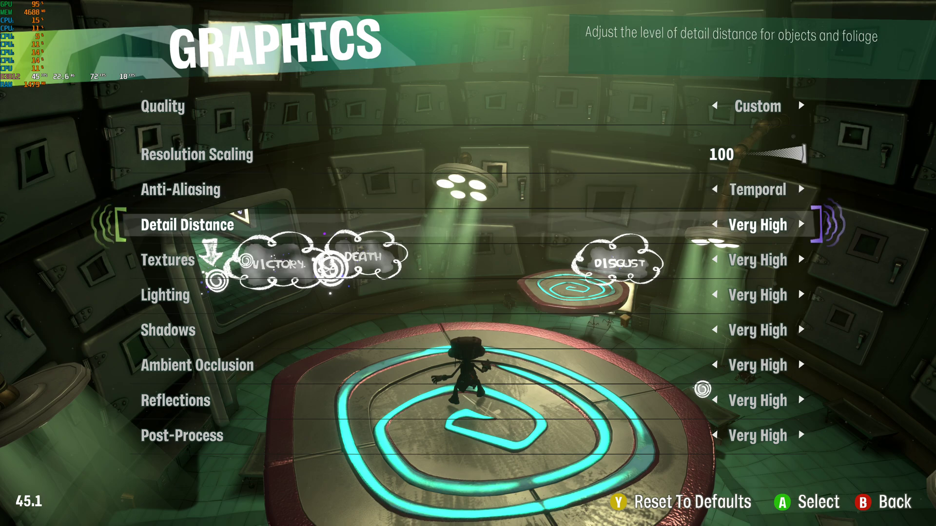
{"action": "key", "text": "Left"}
{"action": "key", "text": "Left"}
{"action": "key", "text": "Left"}
{"action": "key", "text": "Left"}
{"action": "key", "text": "Left"}
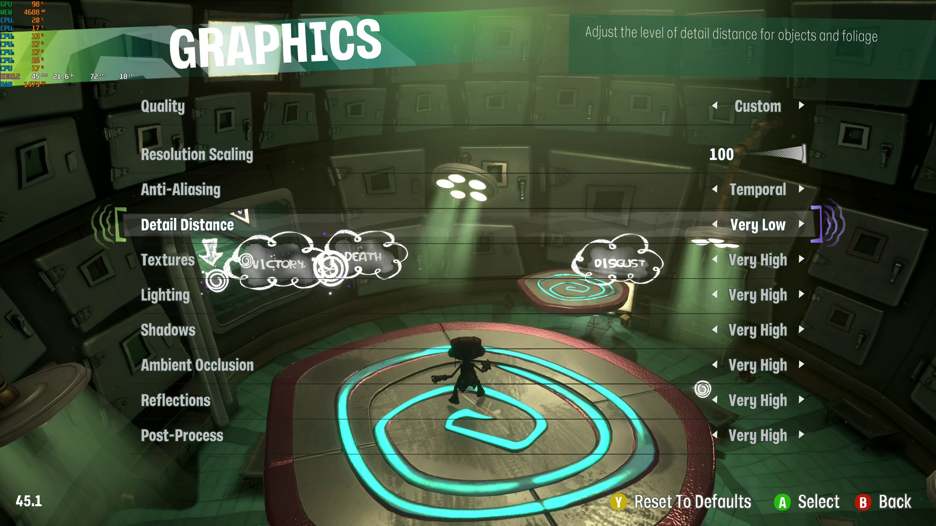
{"action": "key", "text": "Left"}
{"action": "key", "text": "Left"}
{"action": "key", "text": "Left"}
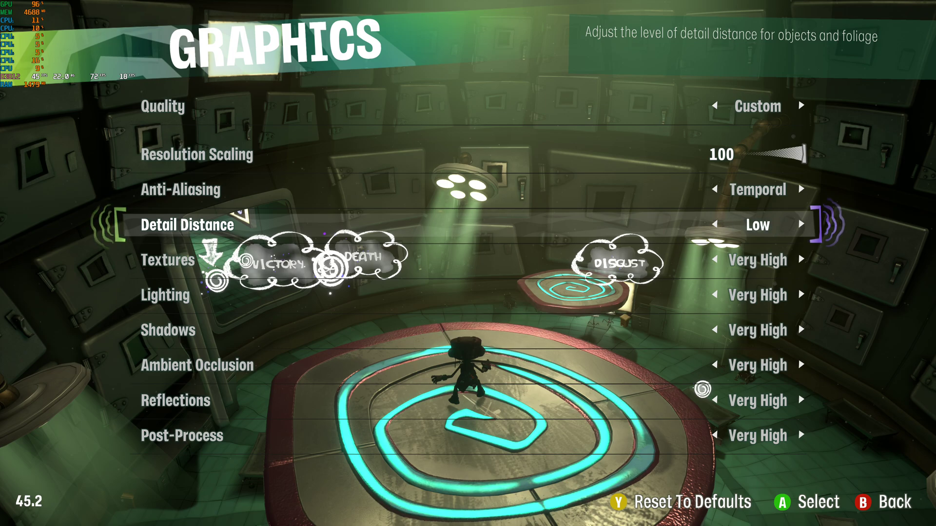
{"action": "key", "text": "Right"}
{"action": "key", "text": "Left"}
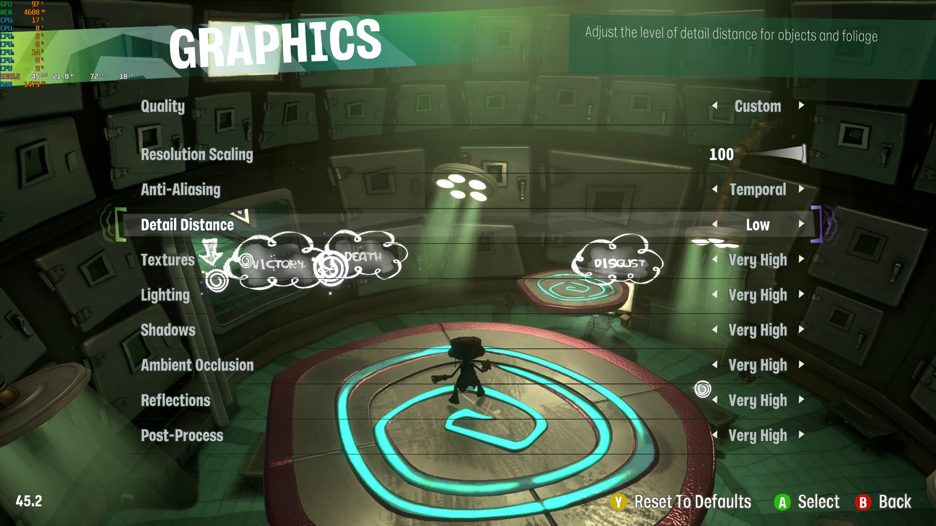
{"action": "key", "text": "Right"}
{"action": "key", "text": "Left"}
{"action": "key", "text": "Right"}
{"action": "key", "text": "Left"}
{"action": "key", "text": "Right"}
{"action": "key", "text": "Left"}
{"action": "key", "text": "Right"}
{"action": "key", "text": "Left"}
{"action": "key", "text": "Right"}
{"action": "key", "text": "Right"}
{"action": "key", "text": "Right"}
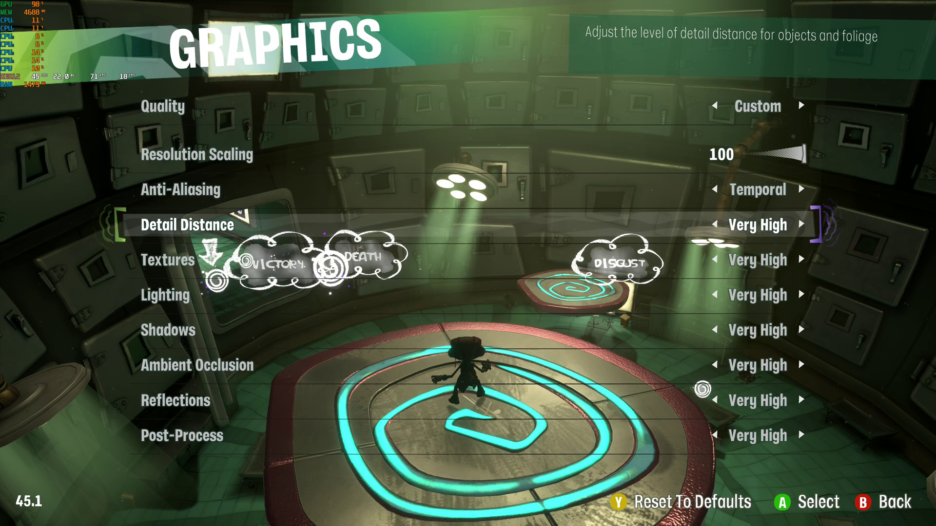
{"action": "key", "text": "Down"}
{"action": "key", "text": "Up"}
{"action": "key", "text": "Down"}
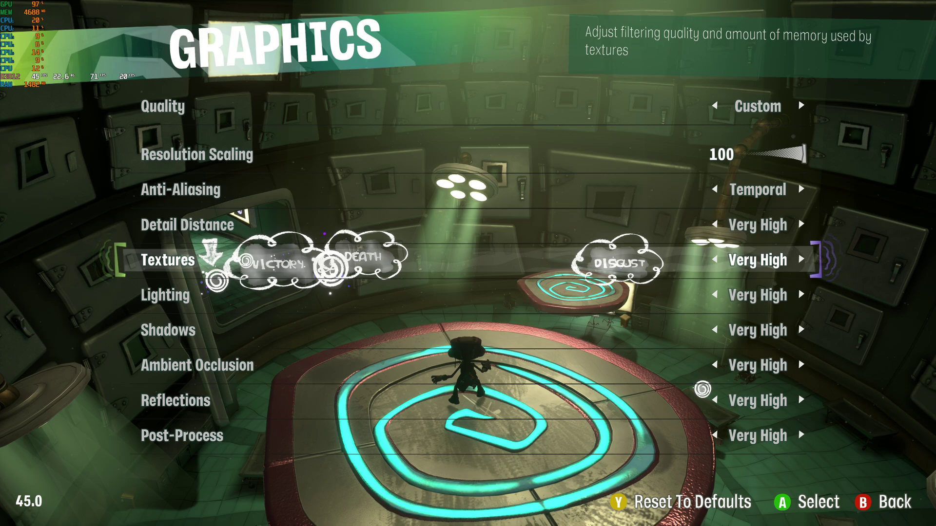
{"action": "key", "text": "Down"}
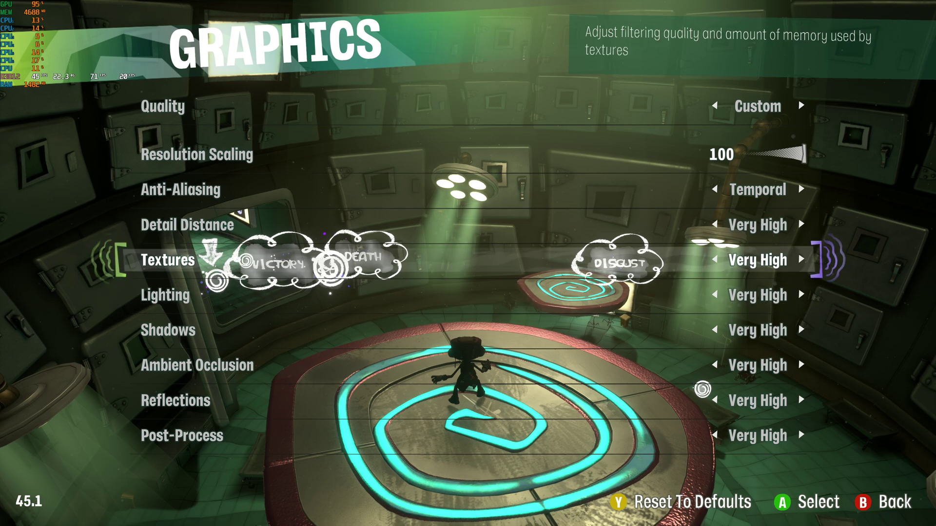
{"action": "key", "text": "Down"}
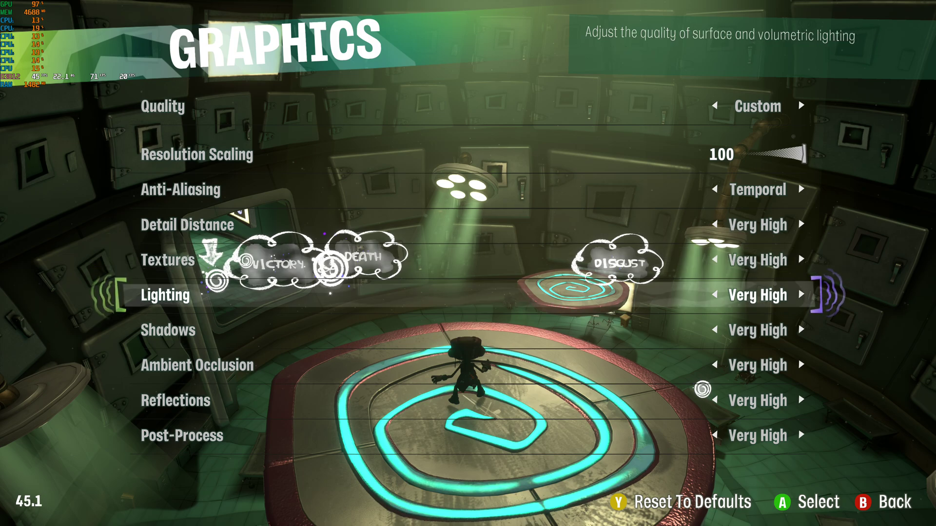
{"action": "key", "text": "Left"}
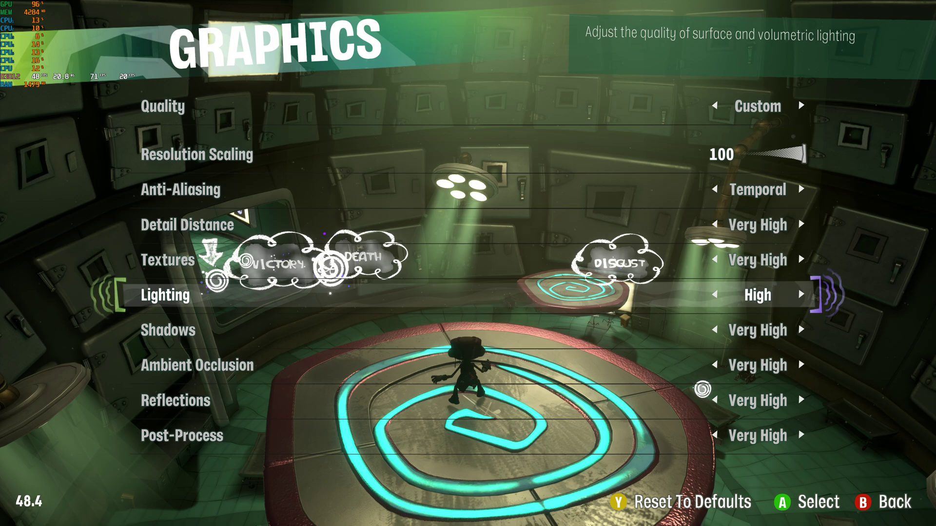
{"action": "key", "text": "Left"}
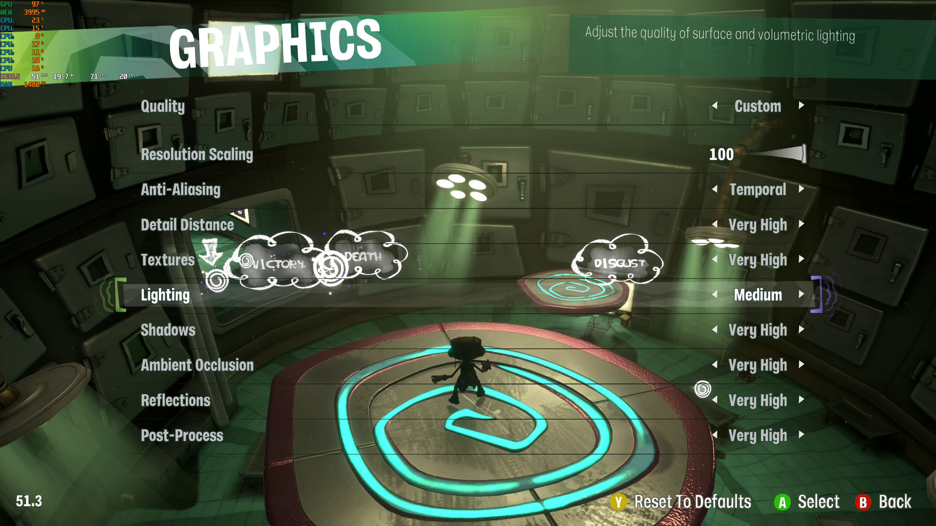
{"action": "key", "text": "Left"}
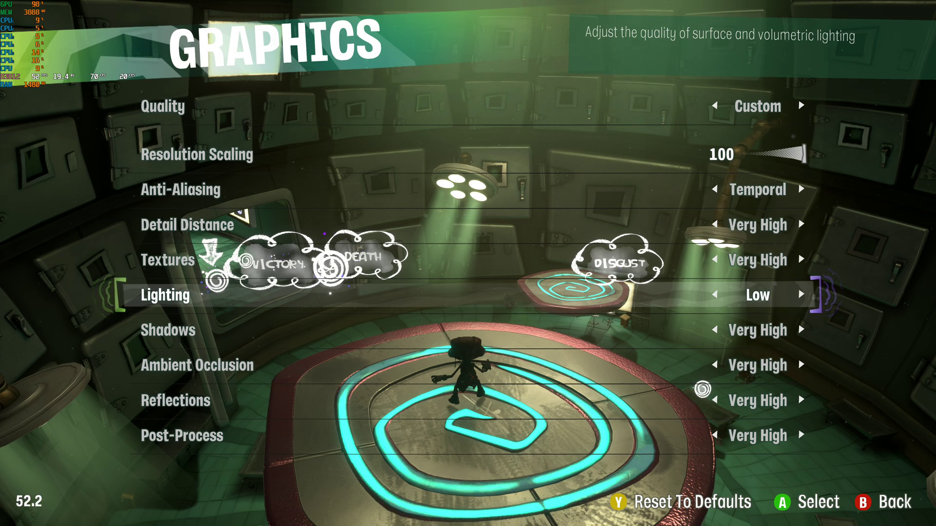
{"action": "key", "text": "Right"}
{"action": "key", "text": "Right"}
{"action": "key", "text": "Right"}
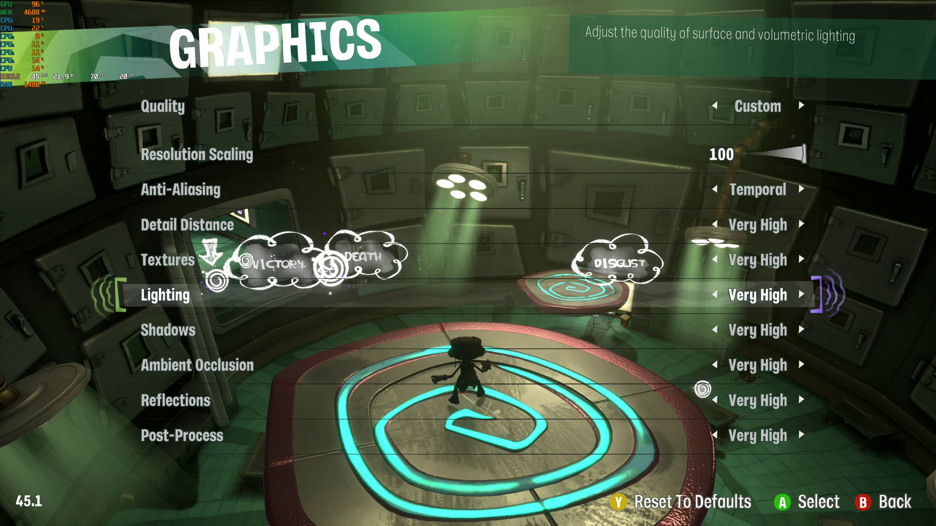
Step: Step Shadows down from Very High through High, Medium and Low to Very Low
{"action": "key", "text": "Down"}
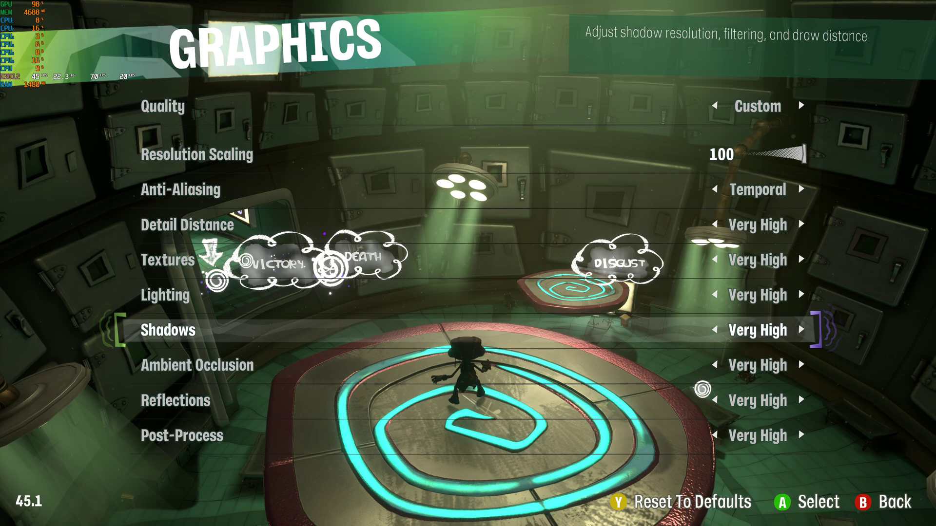
{"action": "key", "text": "Left"}
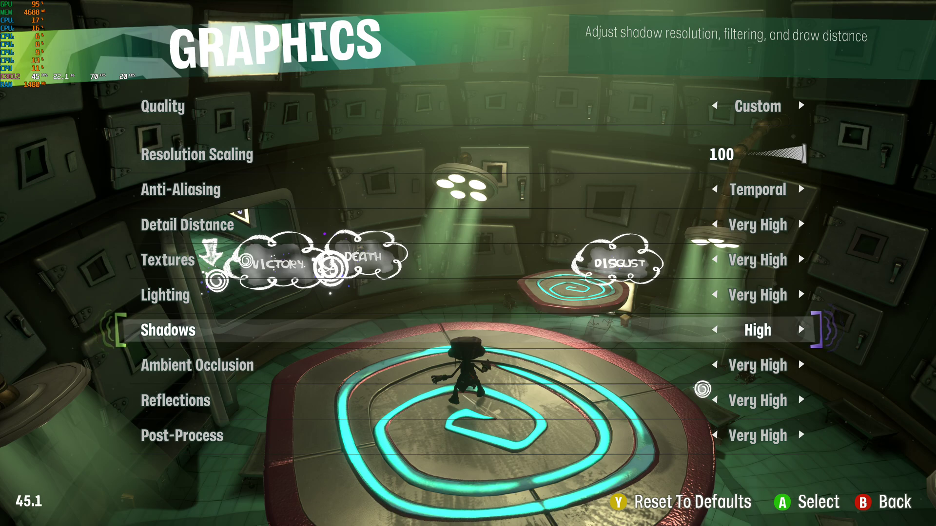
{"action": "key", "text": "Left"}
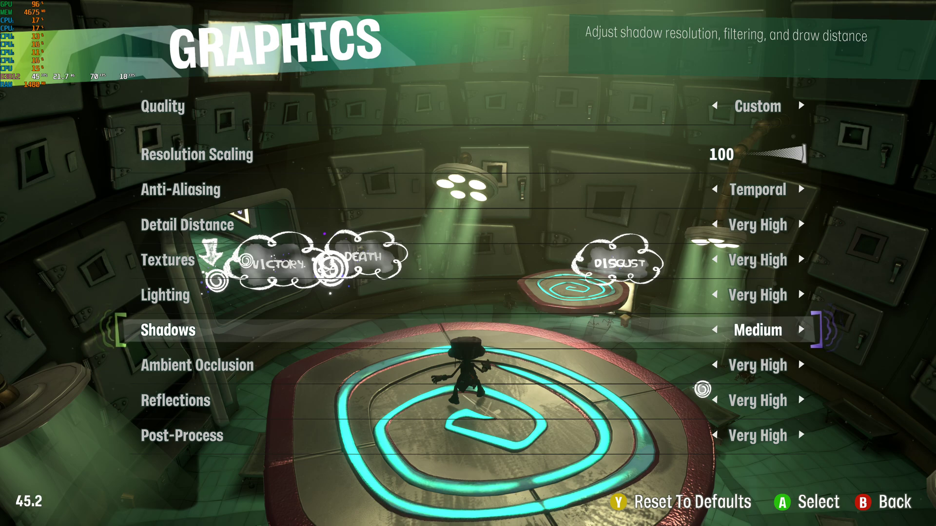
{"action": "key", "text": "Left"}
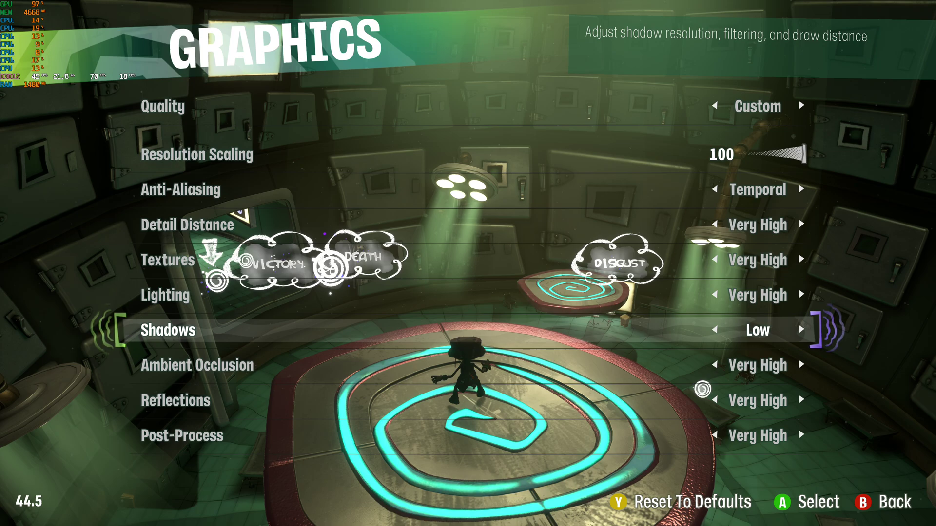
{"action": "key", "text": "Left"}
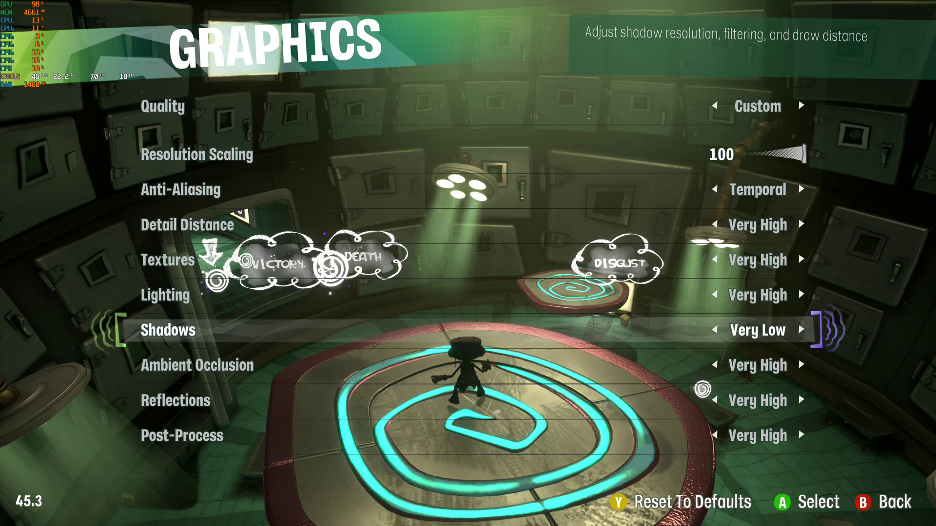
Step: Lower Ambient Occlusion from Very High step by step down to Very Low
{"action": "key", "text": "Down"}
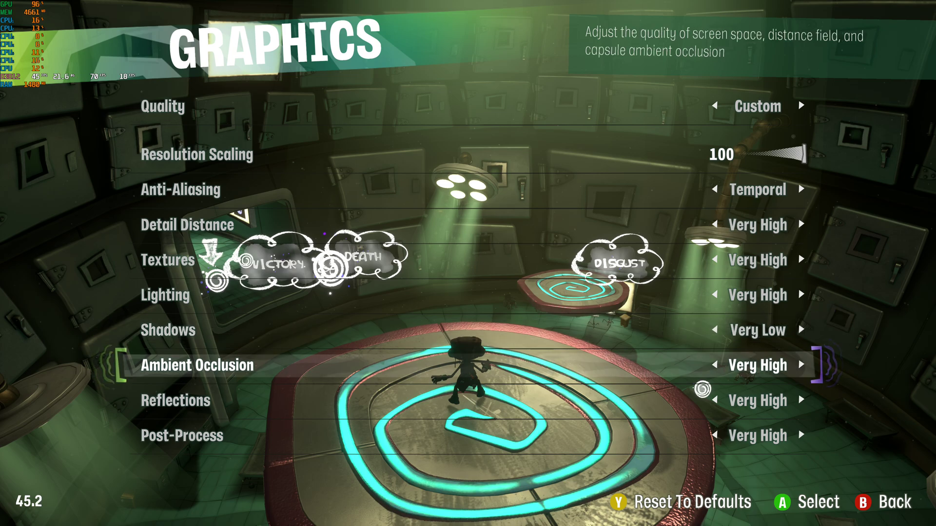
{"action": "key", "text": "Left"}
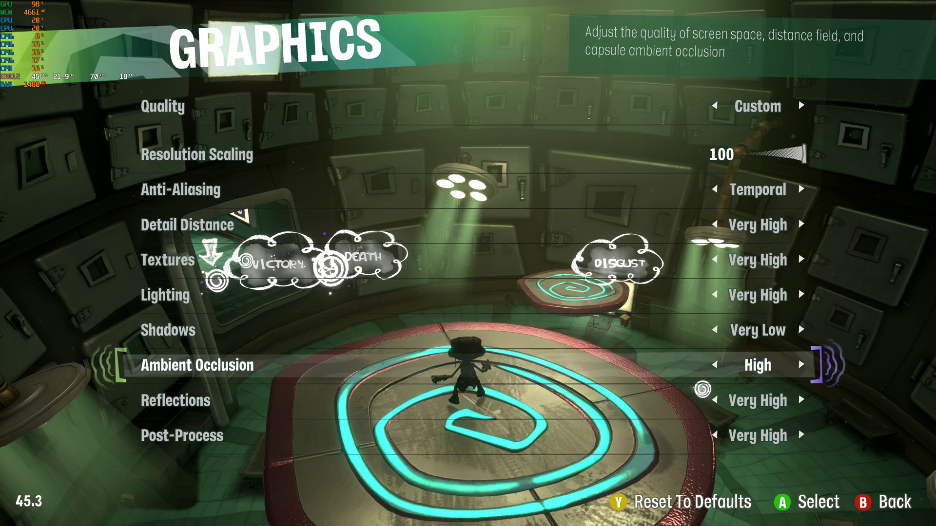
{"action": "key", "text": "Left"}
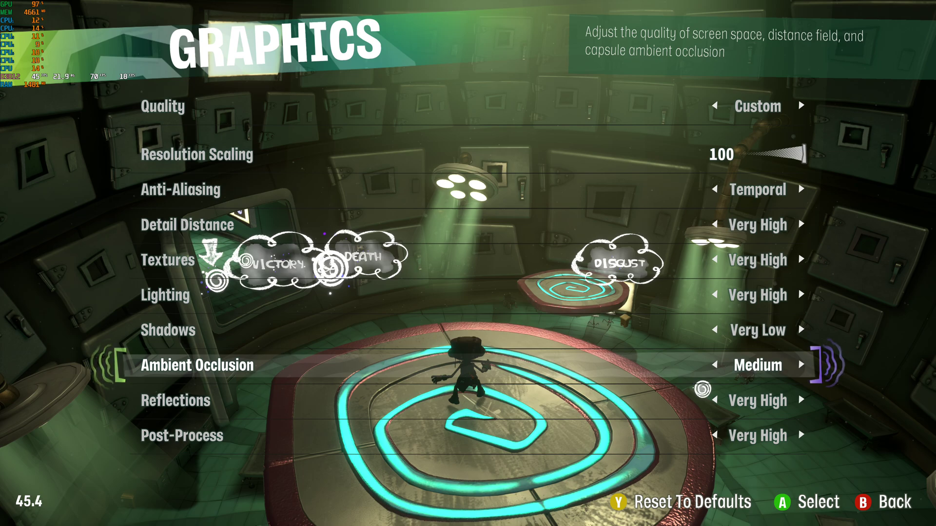
{"action": "key", "text": "Left"}
{"action": "key", "text": "Left"}
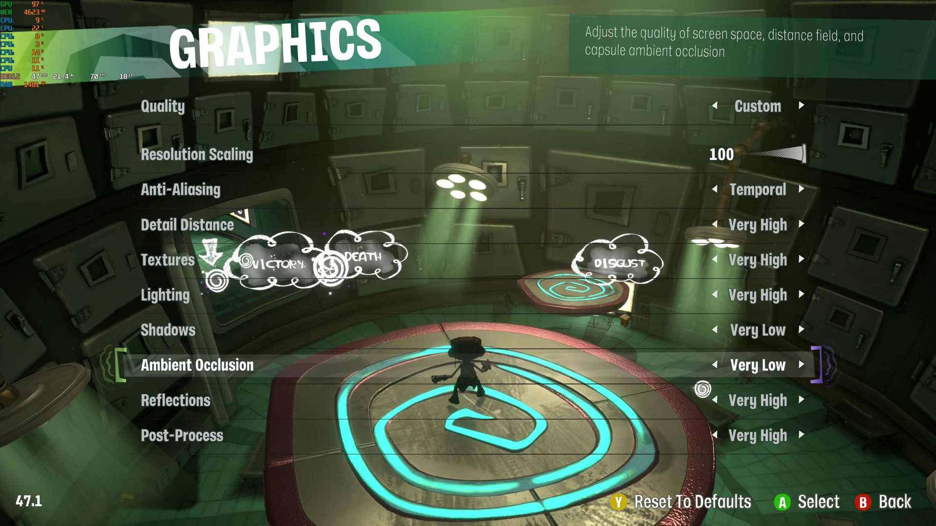
Step: Flip Ambient Occlusion repeatedly between Medium and Low to compare, then raise it to Very High
{"action": "key", "text": "Right"}
{"action": "key", "text": "Right"}
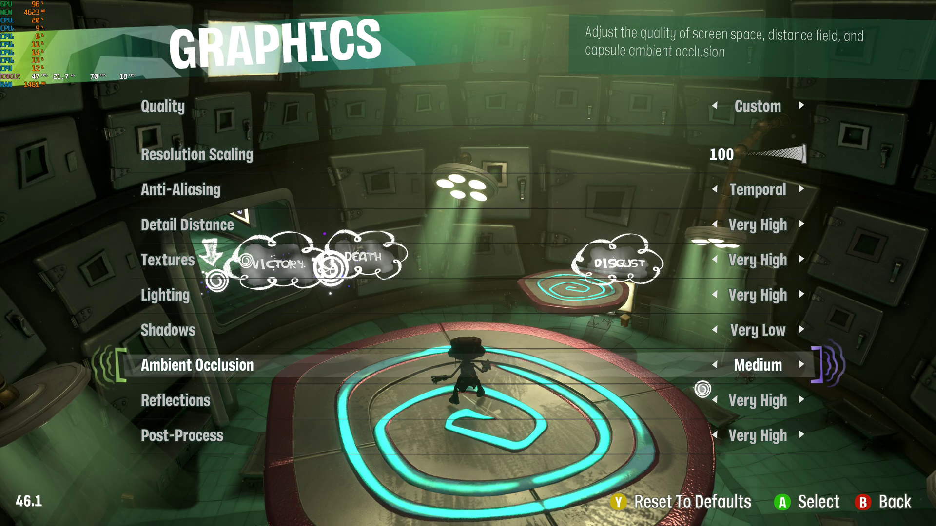
{"action": "key", "text": "Left"}
{"action": "key", "text": "Right"}
{"action": "key", "text": "Left"}
{"action": "key", "text": "Right"}
{"action": "key", "text": "Left"}
{"action": "key", "text": "Right"}
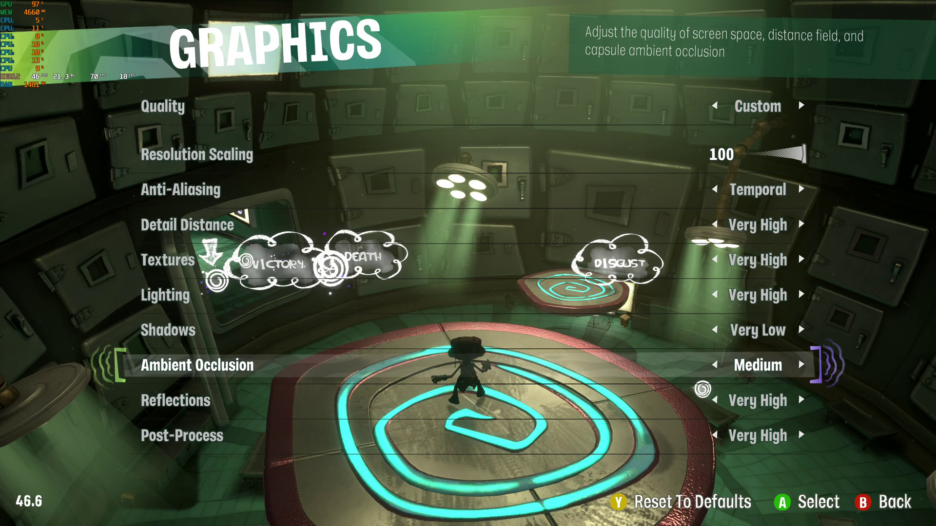
{"action": "key", "text": "Left"}
{"action": "key", "text": "Right"}
{"action": "key", "text": "Left"}
{"action": "key", "text": "Right"}
{"action": "key", "text": "Left"}
{"action": "key", "text": "Right"}
{"action": "key", "text": "Left"}
{"action": "key", "text": "Right"}
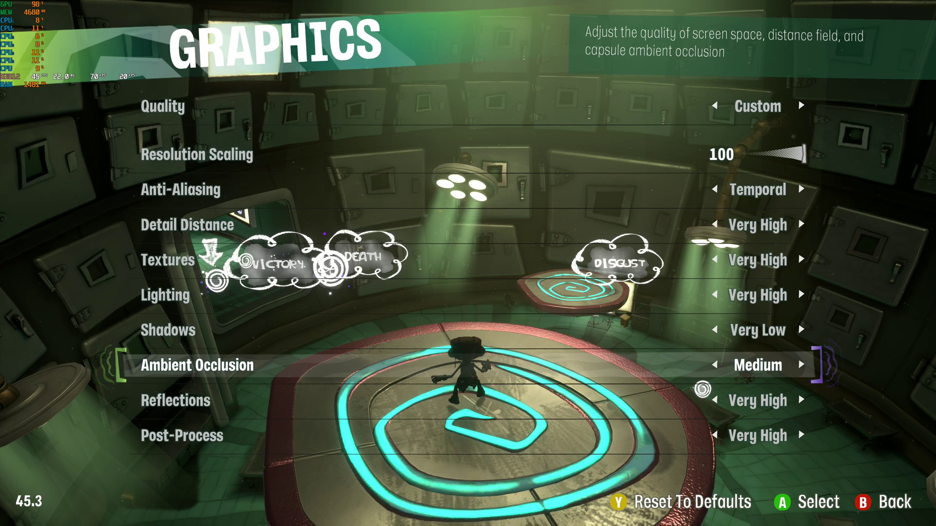
{"action": "key", "text": "Left"}
{"action": "key", "text": "Right"}
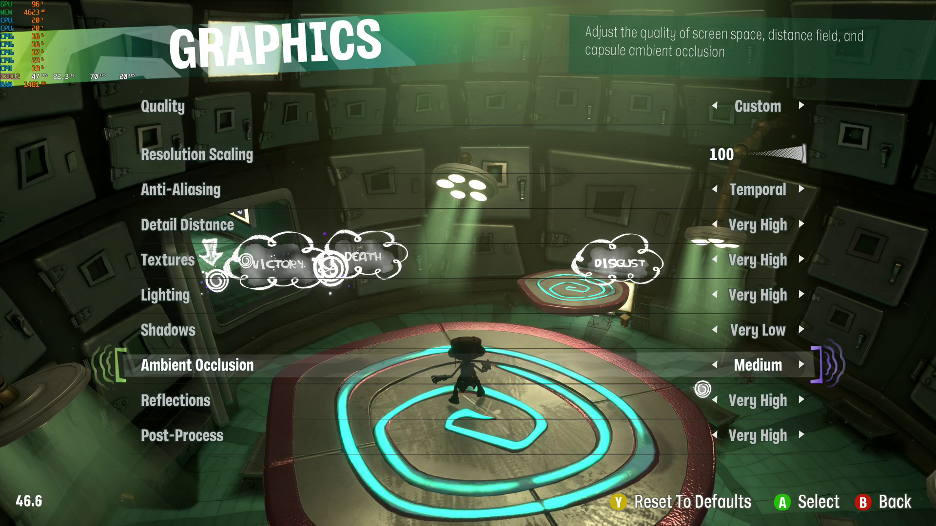
{"action": "key", "text": "Right"}
{"action": "key", "text": "Right"}
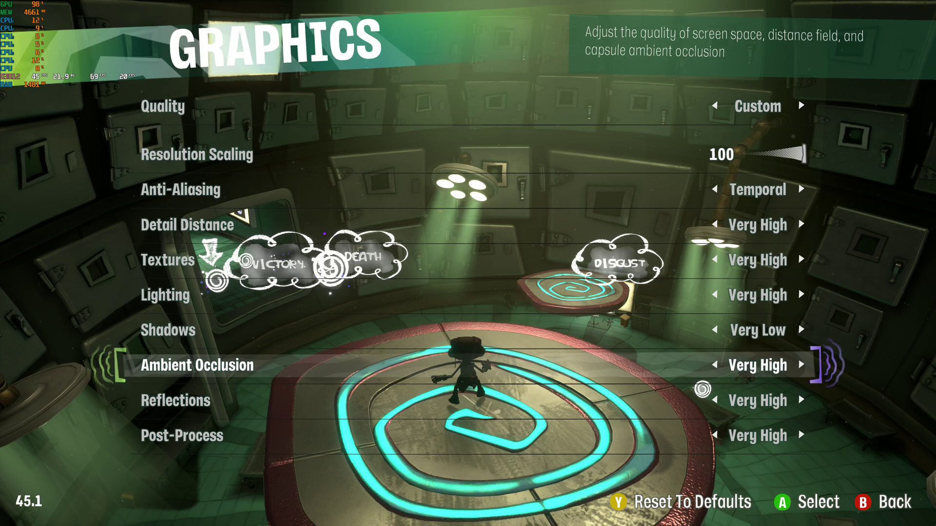
Step: Set Shadows from Very Low back to Very High
{"action": "key", "text": "Up"}
{"action": "key", "text": "Left"}
{"action": "key", "text": "Down"}
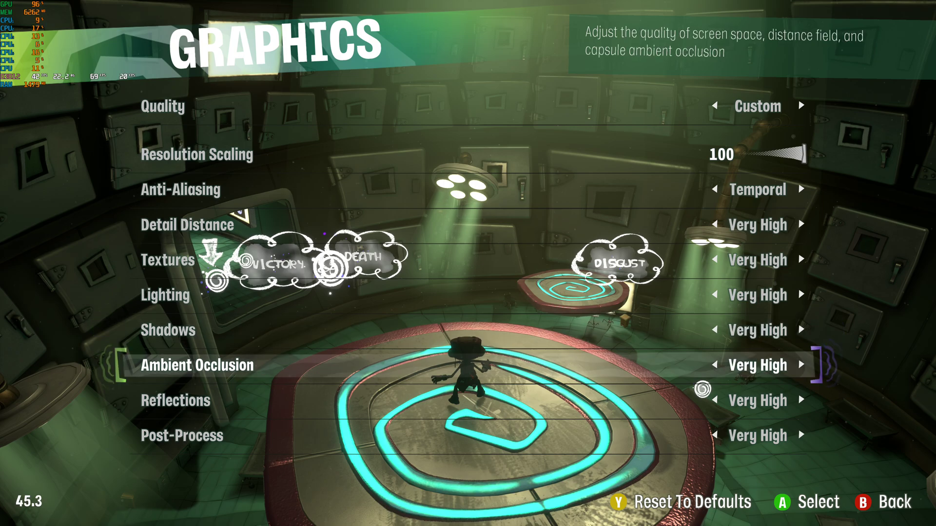
{"action": "key", "text": "Up"}
{"action": "key", "text": "Down"}
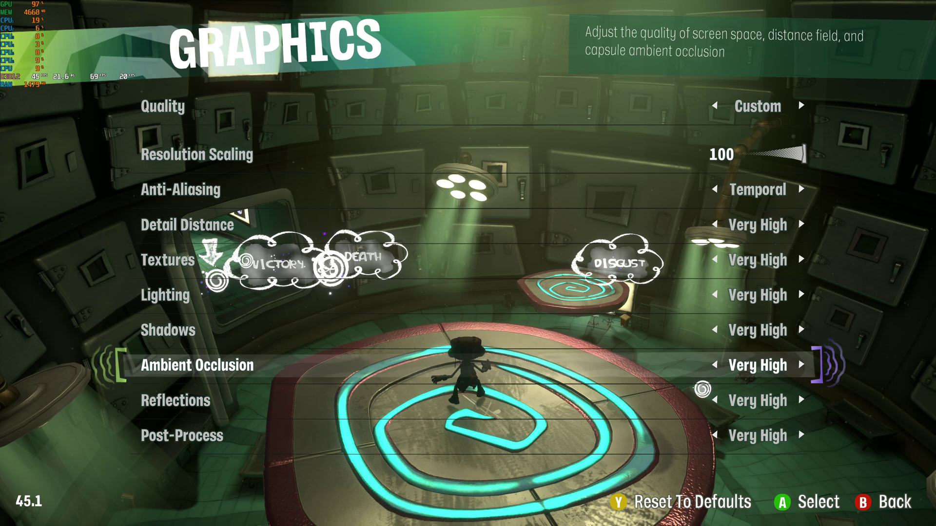
Step: Cycle Ambient Occlusion through Very Low, Medium and High, settling on Very High
{"action": "key", "text": "Right"}
{"action": "key", "text": "Right"}
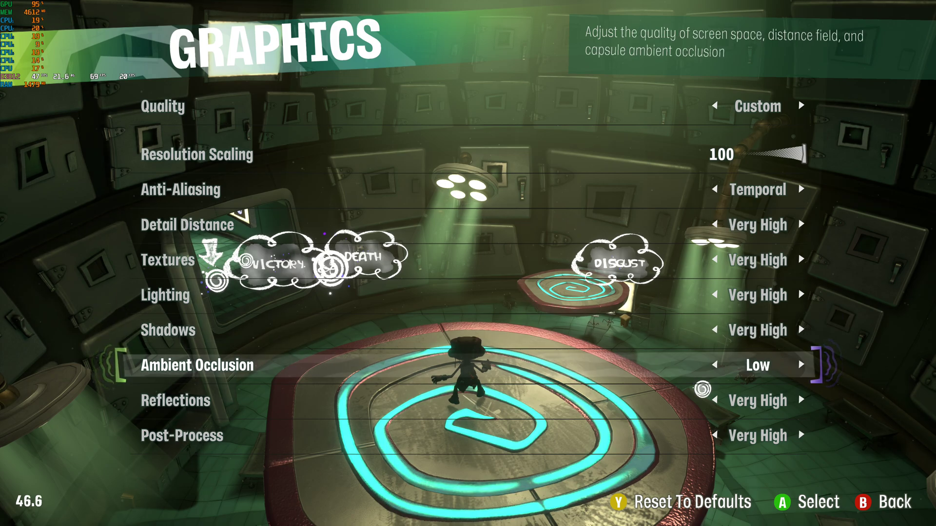
{"action": "key", "text": "Right"}
{"action": "key", "text": "Right"}
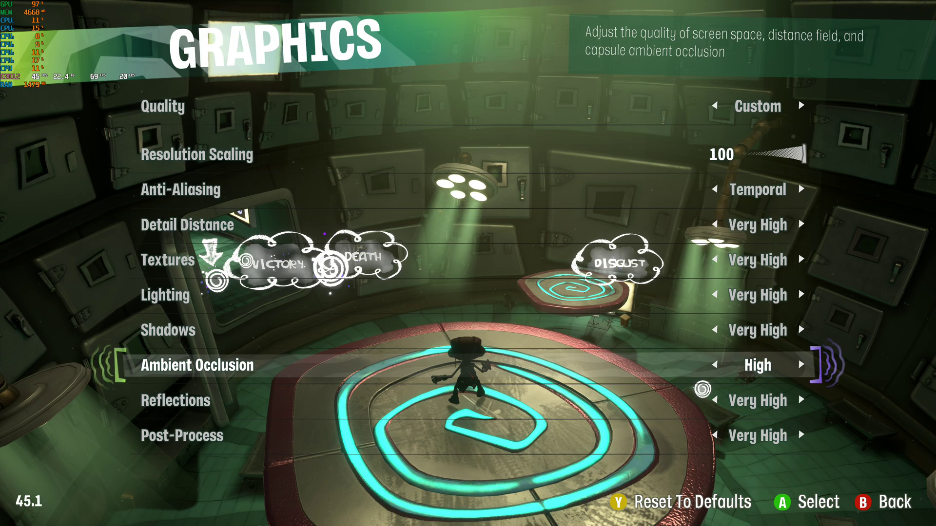
{"action": "key", "text": "Right"}
{"action": "key", "text": "Right"}
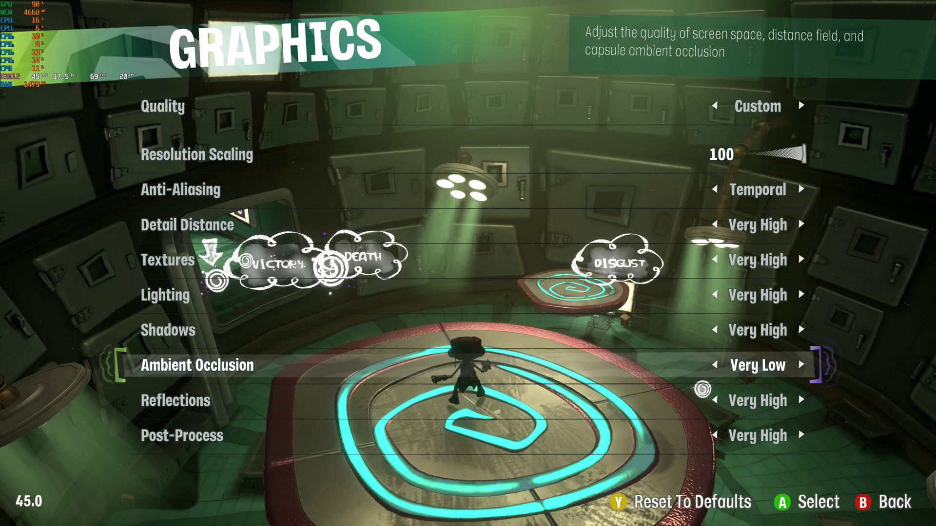
{"action": "key", "text": "Right"}
{"action": "key", "text": "Left"}
{"action": "key", "text": "Left"}
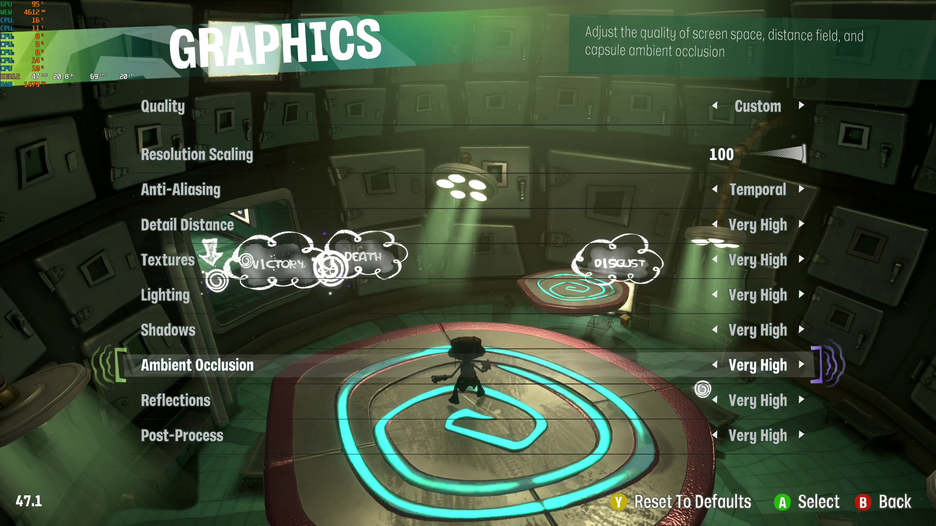
{"action": "key", "text": "Down"}
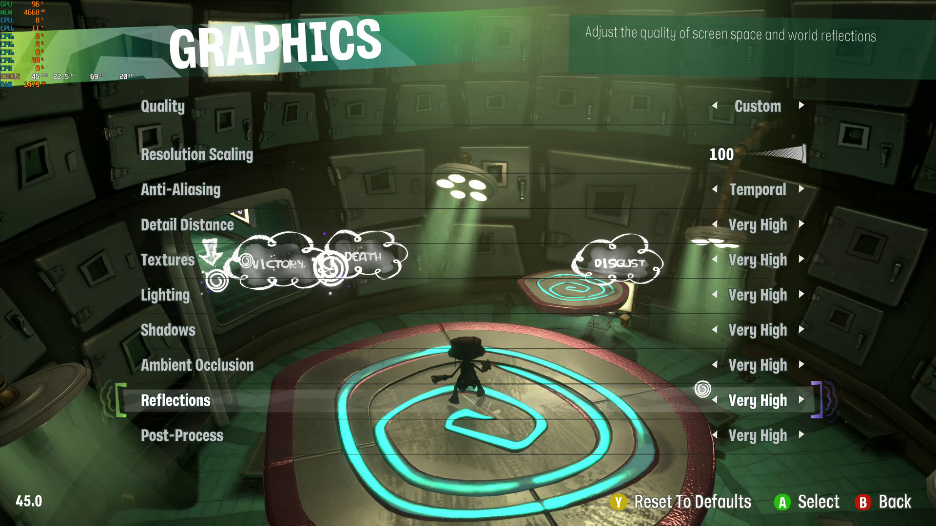
{"action": "key", "text": "Left"}
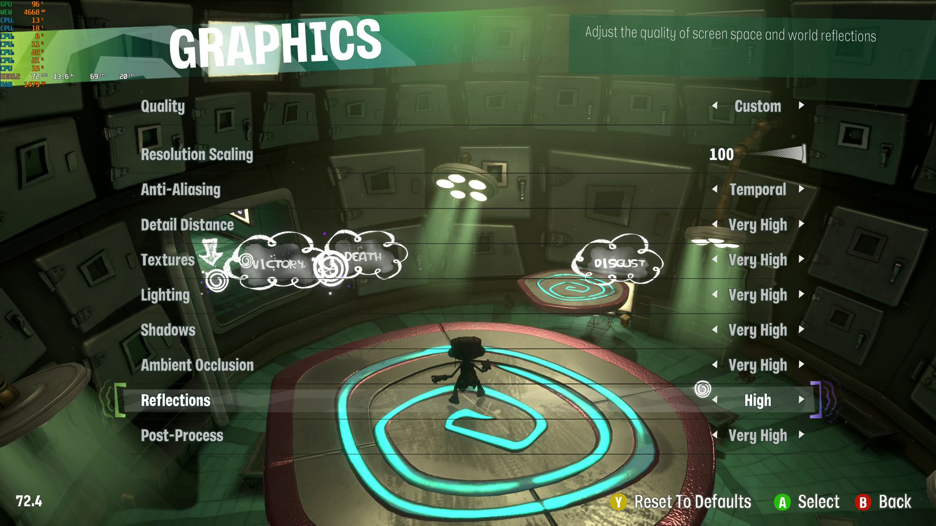
{"action": "key", "text": "Right"}
{"action": "key", "text": "Down"}
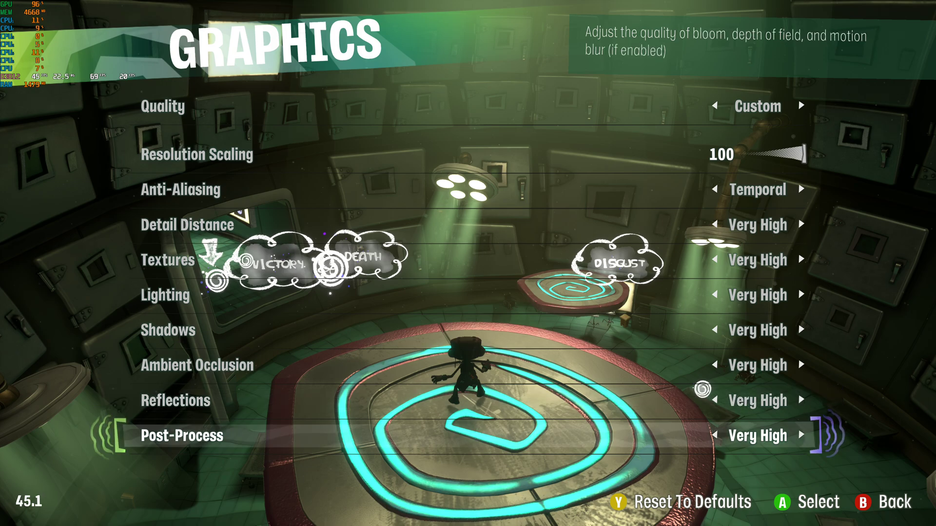
{"action": "key", "text": "Left"}
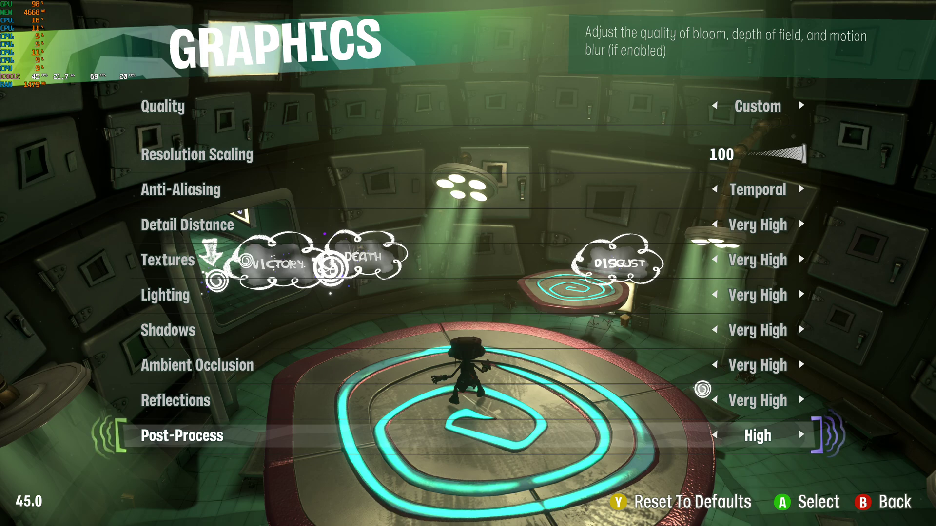
{"action": "key", "text": "Left"}
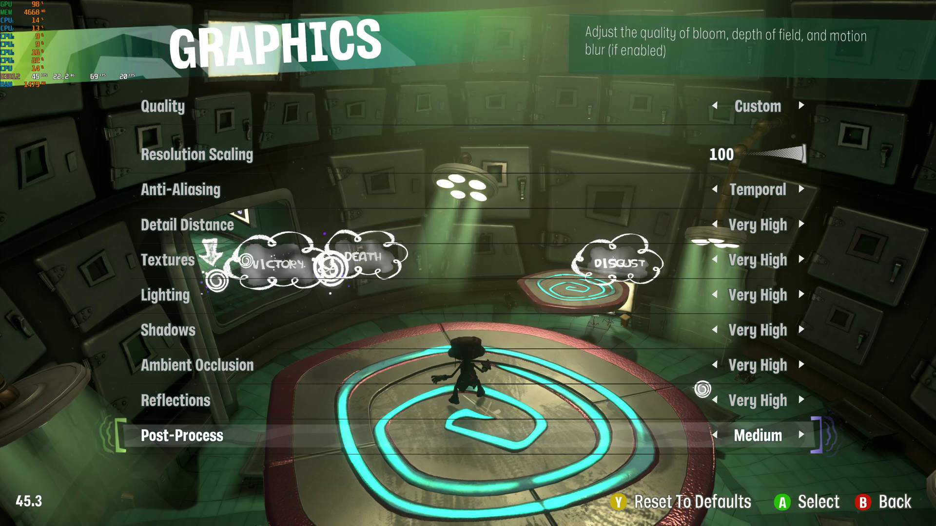
{"action": "key", "text": "Left"}
{"action": "key", "text": "Left"}
{"action": "key", "text": "Left"}
{"action": "key", "text": "Left"}
{"action": "key", "text": "Left"}
{"action": "key", "text": "Left"}
{"action": "key", "text": "Left"}
{"action": "key", "text": "Left"}
{"action": "key", "text": "Left"}
{"action": "key", "text": "Left"}
{"action": "key", "text": "Left"}
{"action": "key", "text": "Left"}
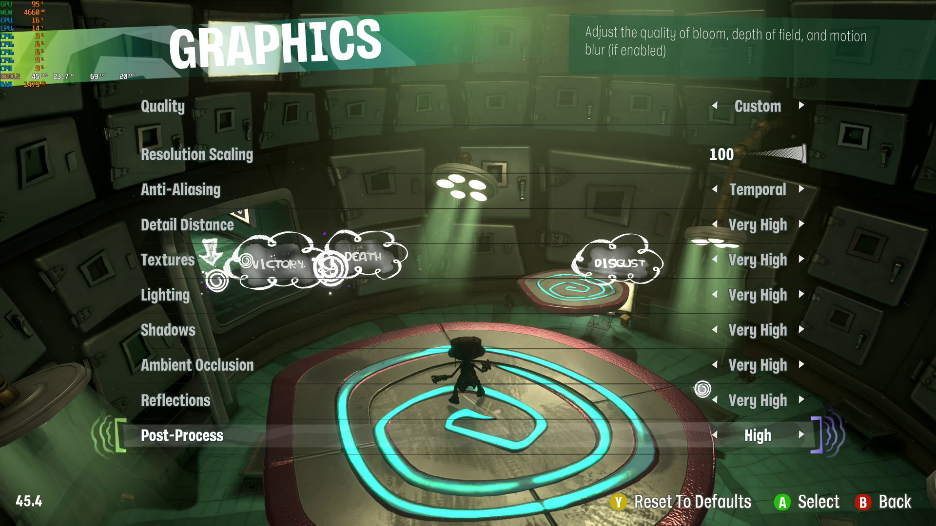
{"action": "key", "text": "Left"}
{"action": "key", "text": "Left"}
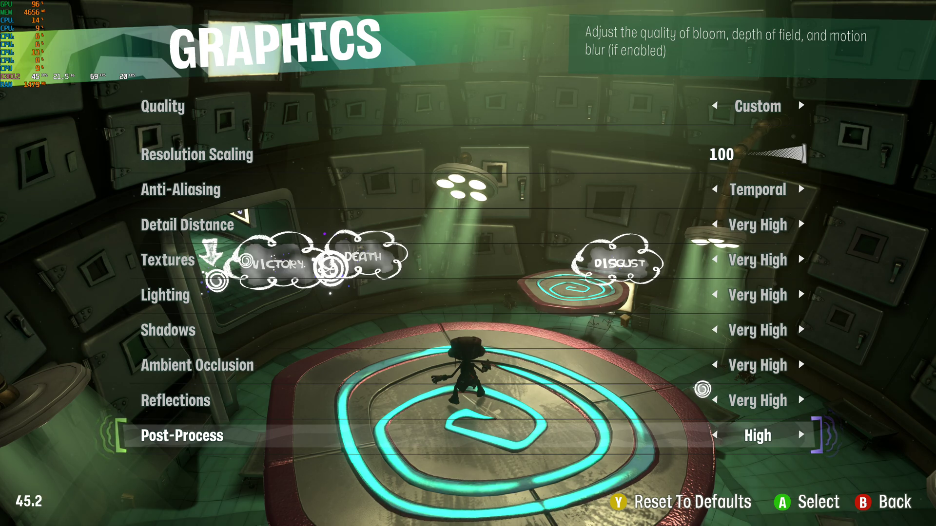
{"action": "key", "text": "Left"}
{"action": "key", "text": "Left"}
{"action": "key", "text": "Left"}
{"action": "key", "text": "Left"}
{"action": "key", "text": "Left"}
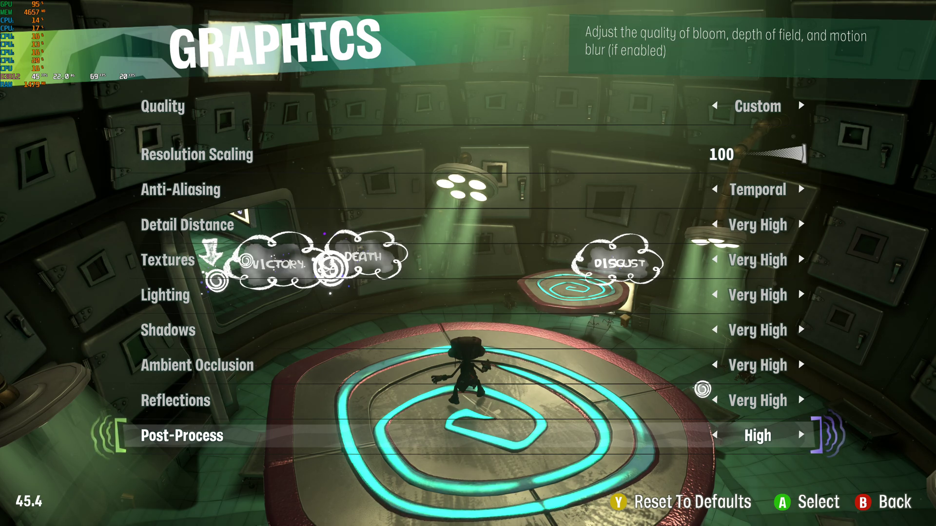
{"action": "key", "text": "Left"}
{"action": "key", "text": "Left"}
{"action": "key", "text": "Left"}
{"action": "key", "text": "Left"}
{"action": "key", "text": "Left"}
{"action": "key", "text": "Left"}
{"action": "key", "text": "Left"}
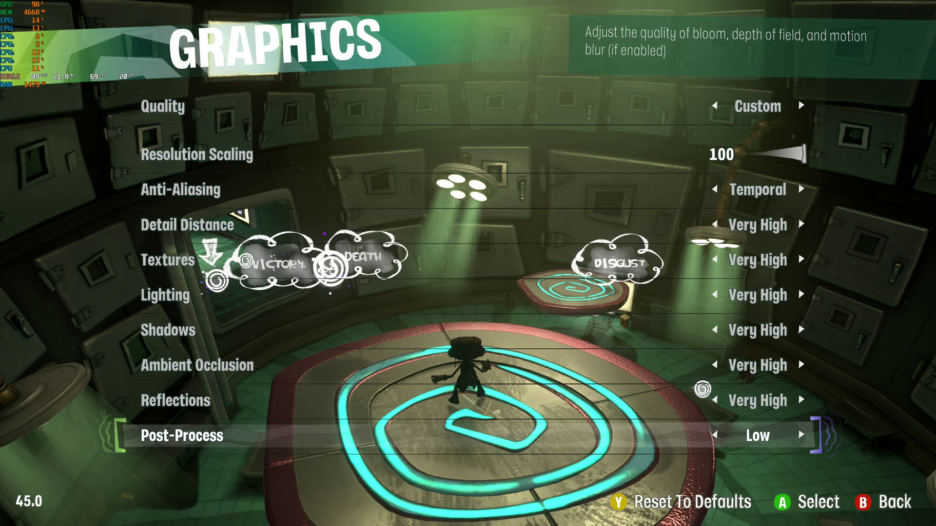
{"action": "key", "text": "Left"}
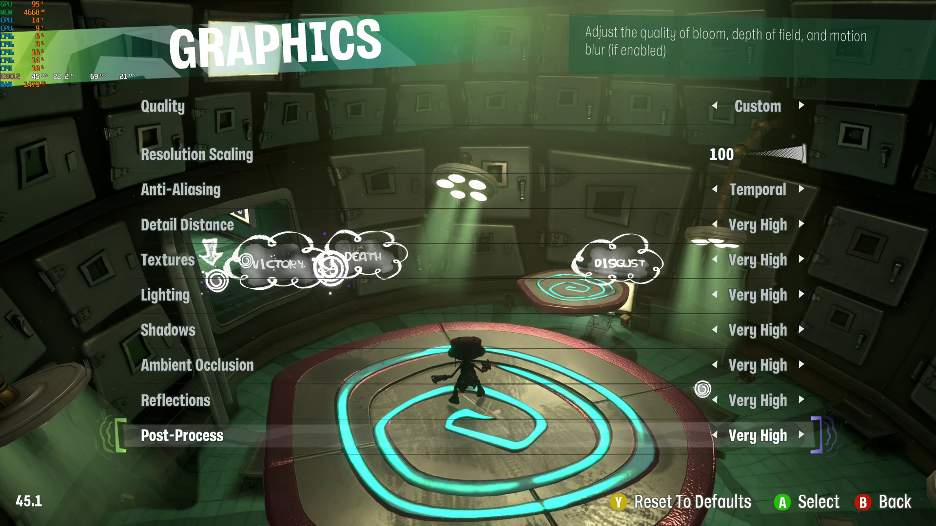
Step: After checking the Textures, Lighting and Post-Process rows, set Reflections to High and Resolution Scaling to 90
{"action": "key", "text": "Up"}
{"action": "key", "text": "Up"}
{"action": "key", "text": "Up"}
{"action": "key", "text": "Up"}
{"action": "key", "text": "Up"}
{"action": "key", "text": "Up"}
{"action": "key", "text": "Up"}
{"action": "key", "text": "Up"}
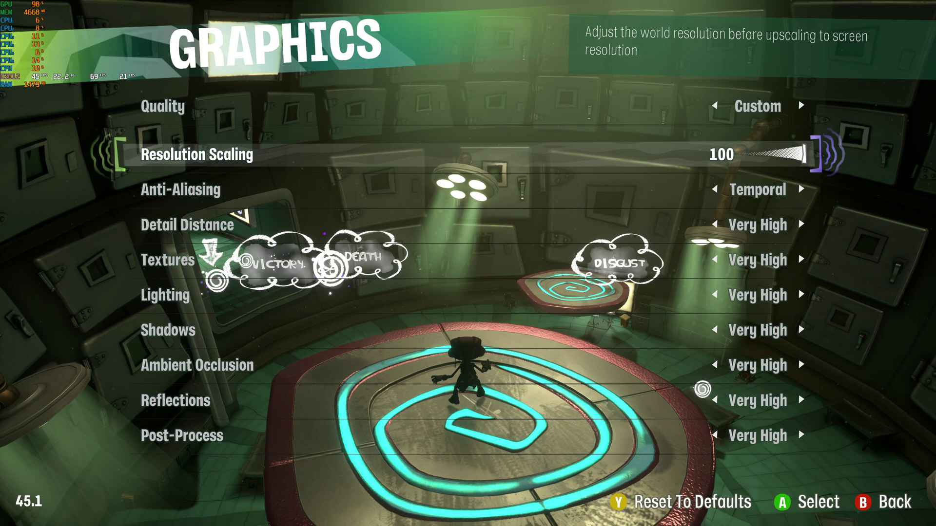
{"action": "key", "text": "Down"}
{"action": "key", "text": "Down"}
{"action": "key", "text": "Down"}
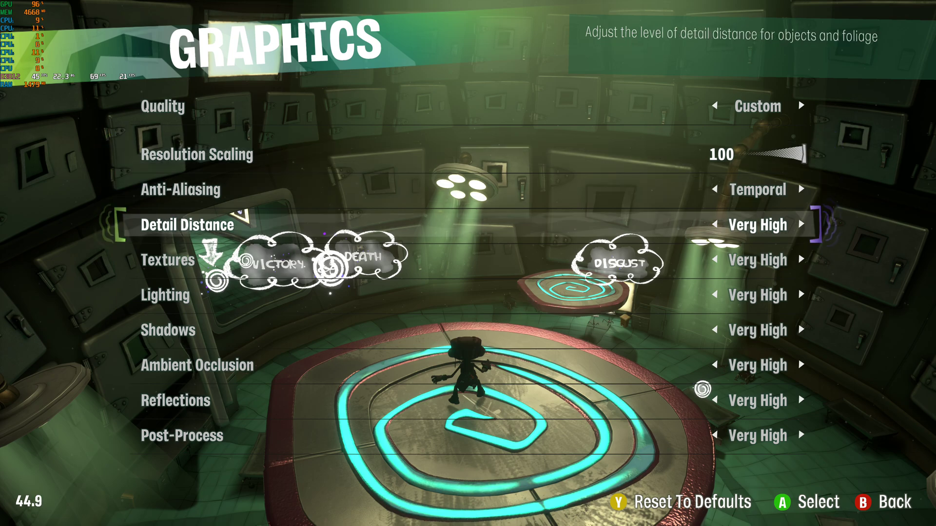
{"action": "key", "text": "Down"}
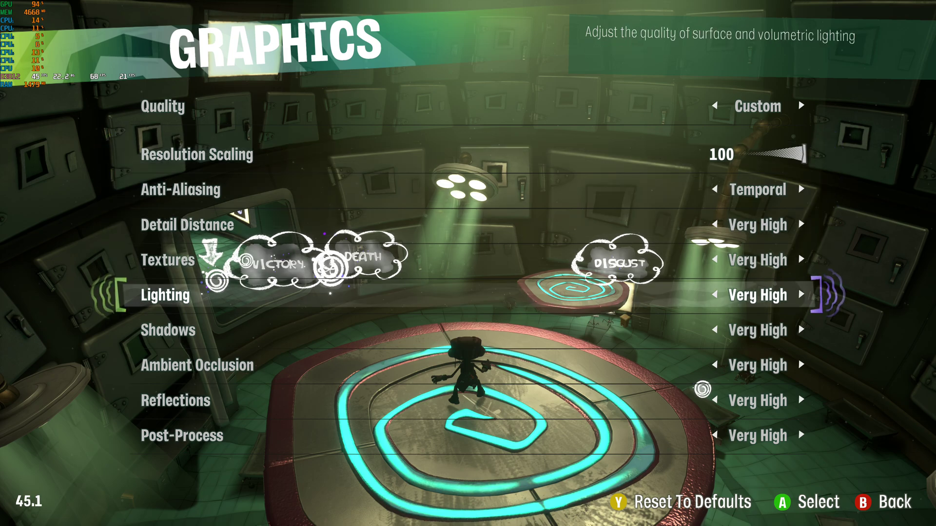
{"action": "key", "text": "Down"}
{"action": "key", "text": "Down"}
{"action": "key", "text": "Down"}
{"action": "key", "text": "Down"}
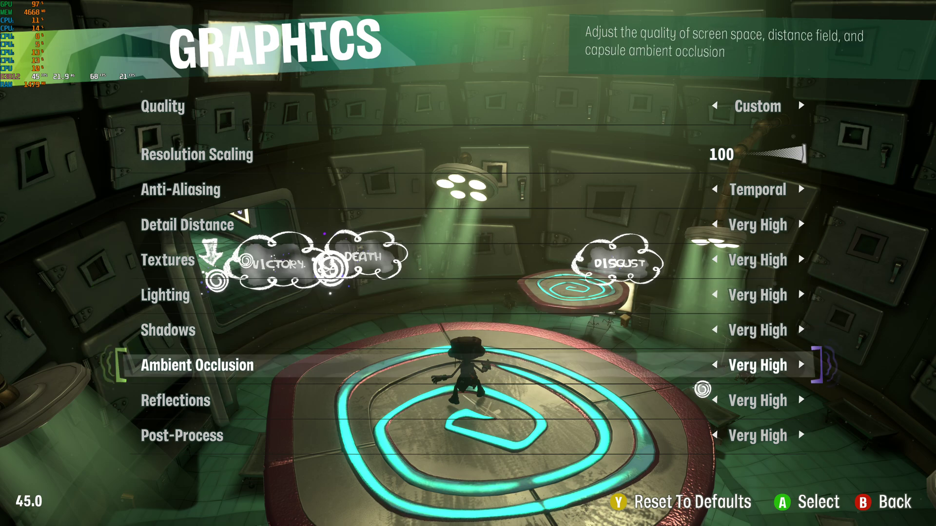
{"action": "key", "text": "Up"}
{"action": "key", "text": "Left"}
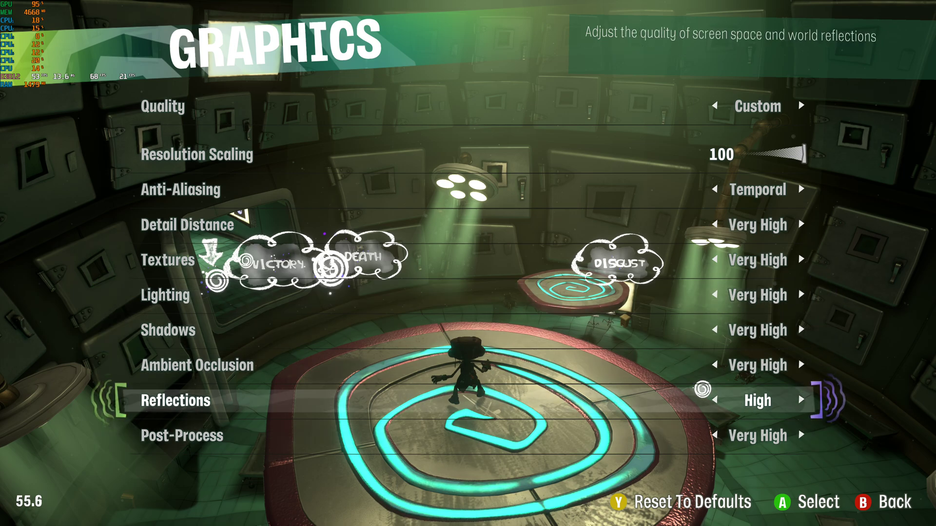
{"action": "key", "text": "Up"}
{"action": "key", "text": "Up"}
{"action": "key", "text": "Up"}
{"action": "key", "text": "Up"}
{"action": "key", "text": "Up"}
{"action": "key", "text": "Up"}
{"action": "key", "text": "Up"}
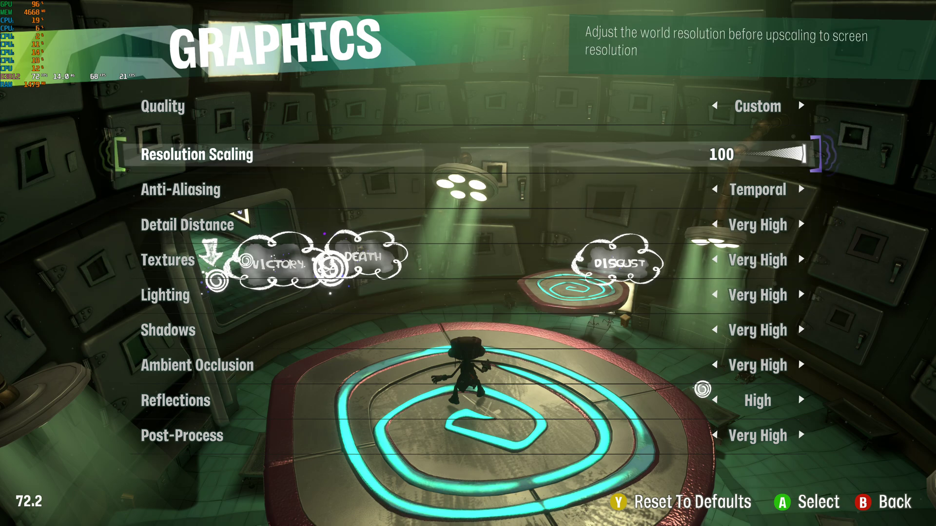
{"action": "key", "text": "Left"}
{"action": "key", "text": "Left"}
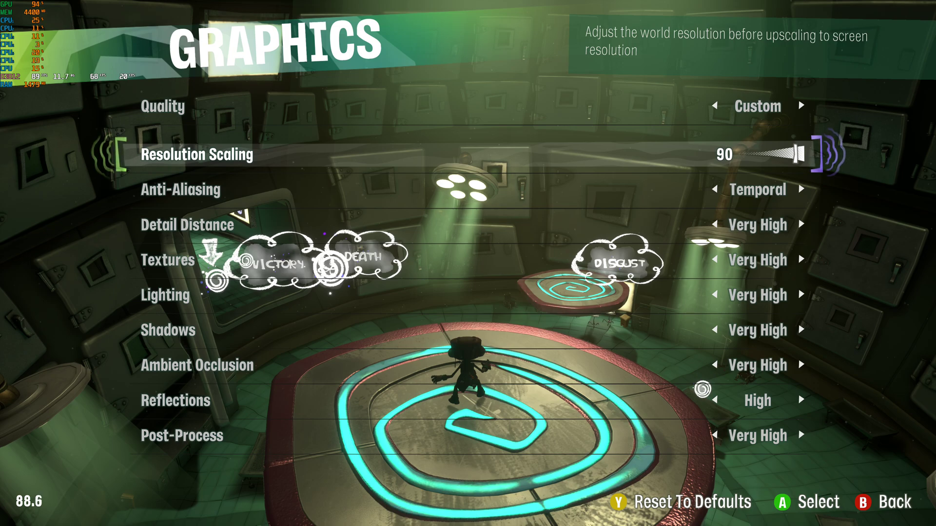
Step: Leave the Graphics, Settings and Pause menus with Escape to resume playing
{"action": "key", "text": "Escape"}
{"action": "key", "text": "Escape"}
{"action": "key", "text": "Escape"}
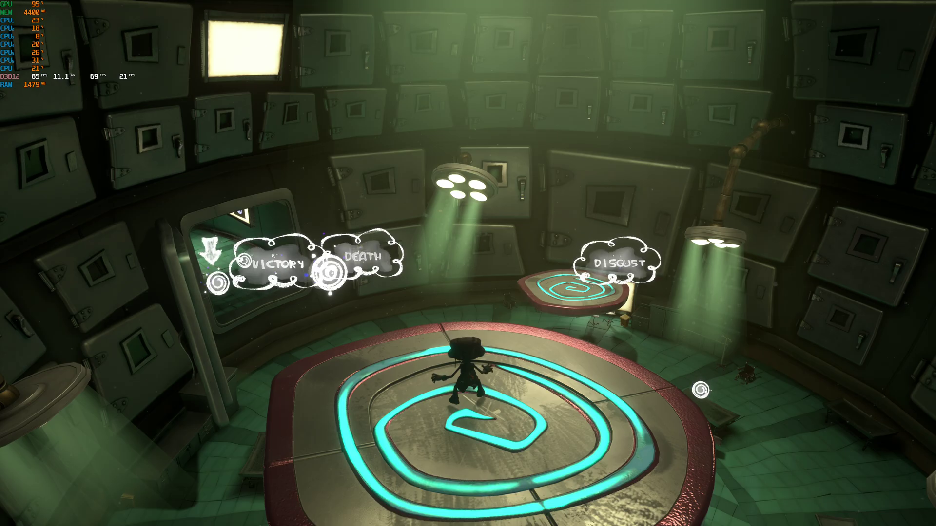